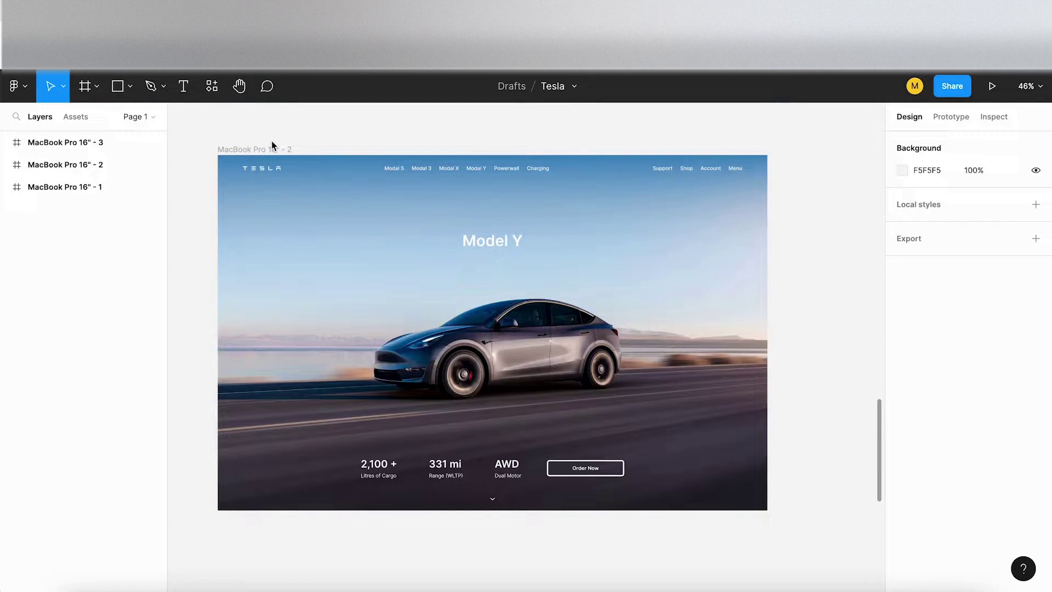
Launch the Outline plugin and step through its guide to the Styling page.
click(212, 87)
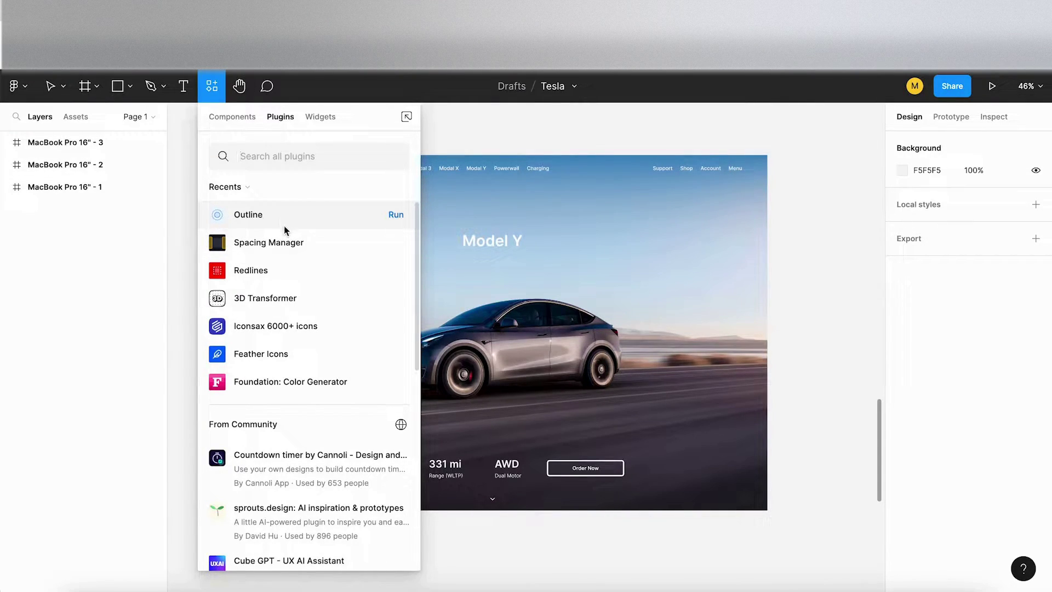
click(396, 214)
click(657, 304)
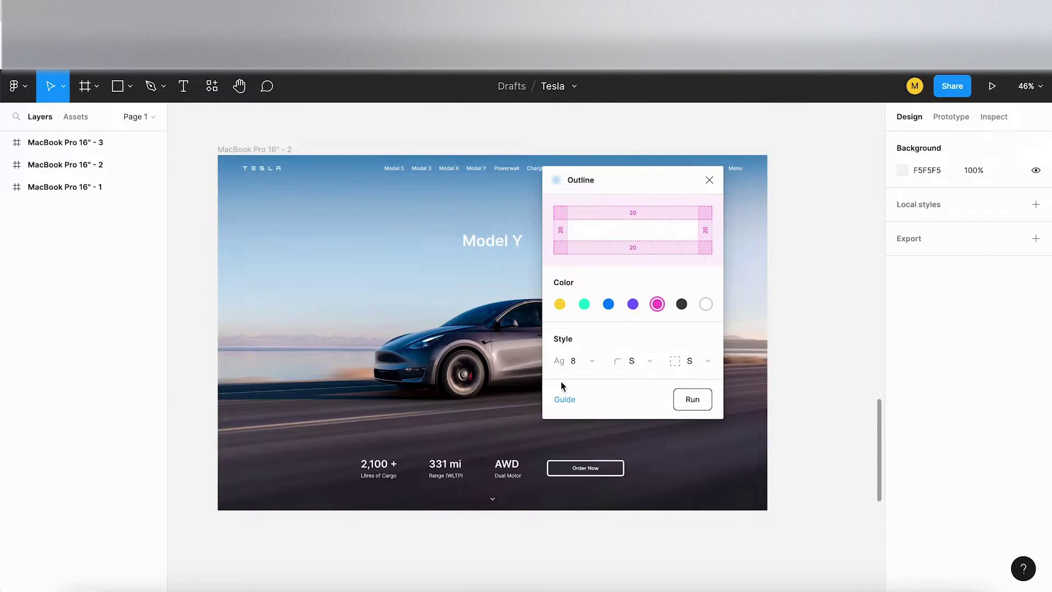
click(565, 400)
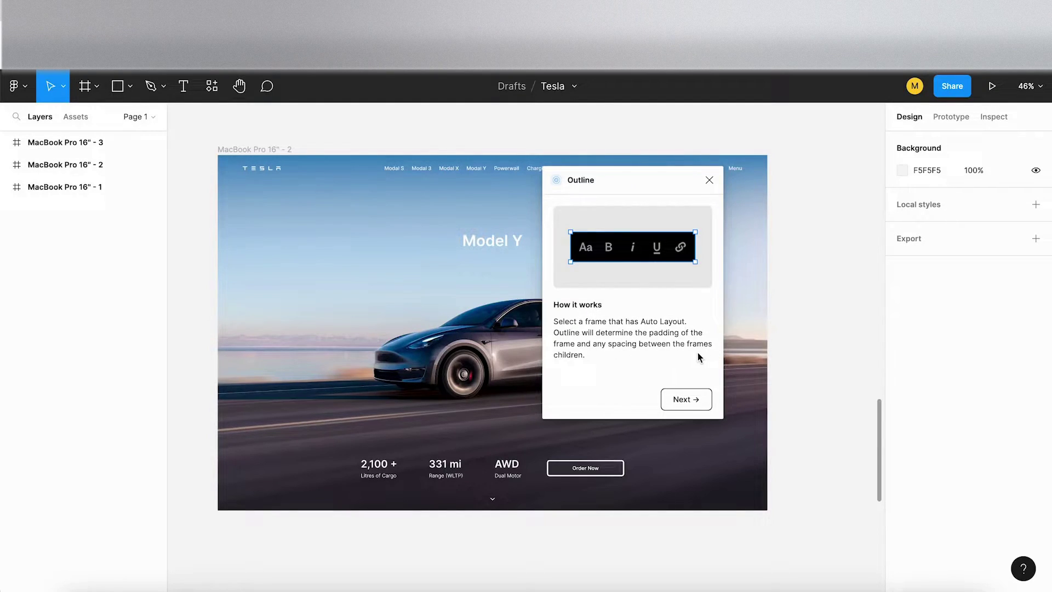
click(687, 399)
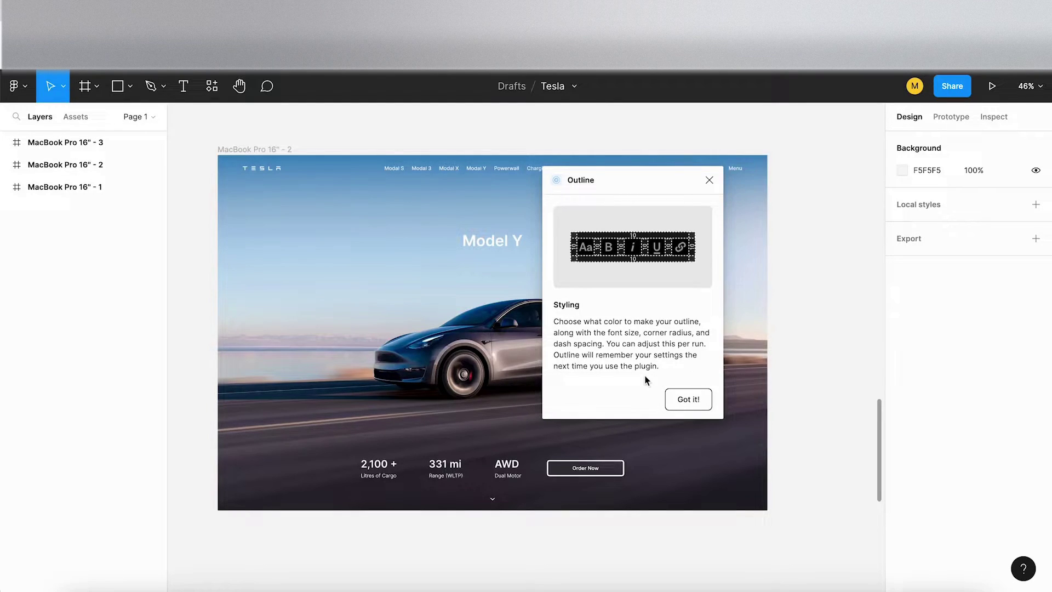
Dismiss the Outline guide and select the Nav frame.
click(699, 404)
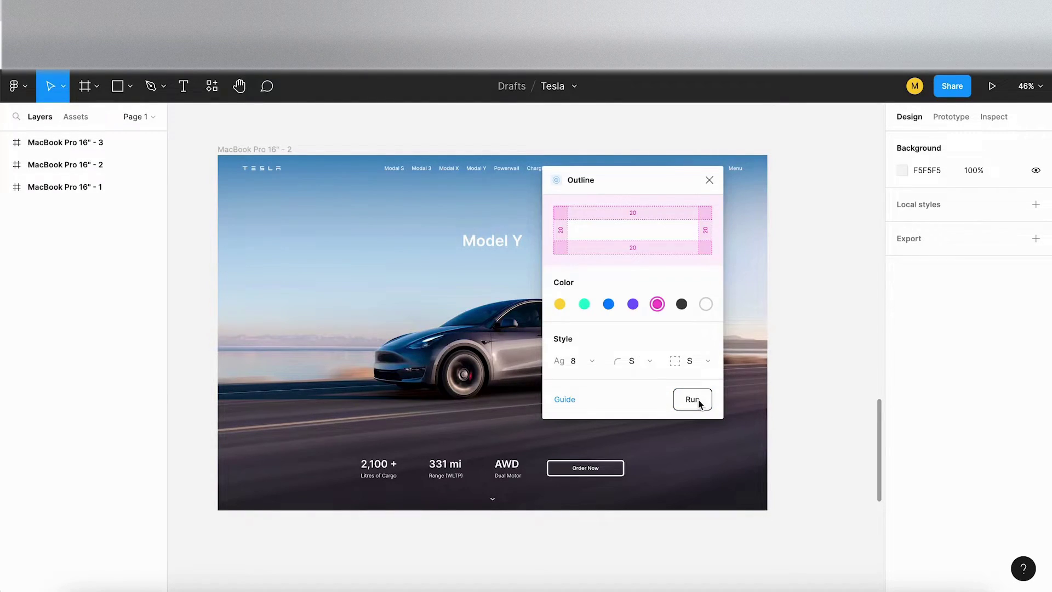
scroll(254, 160, up, 5)
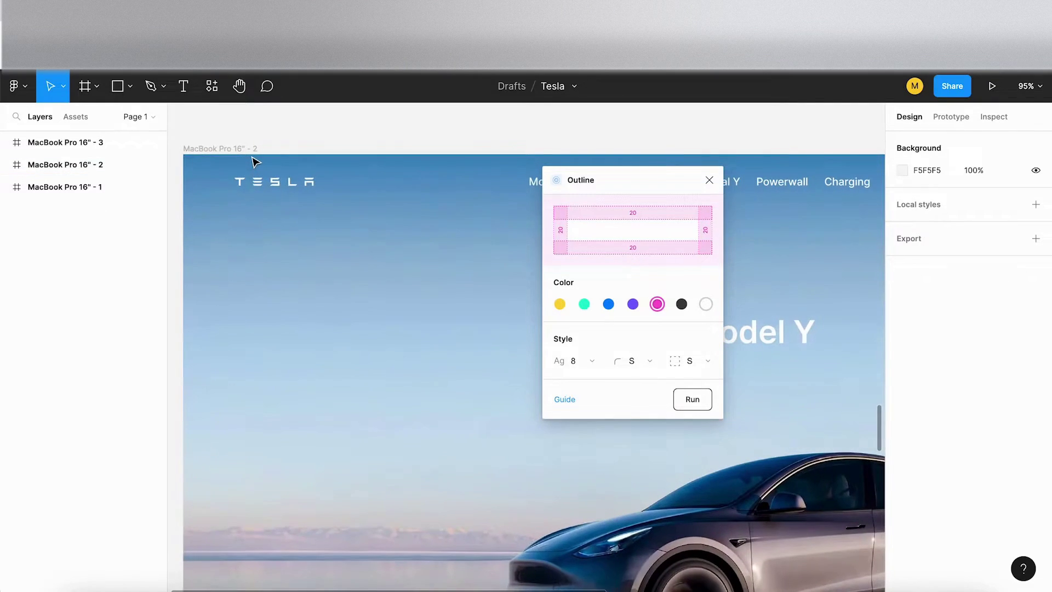
click(335, 195)
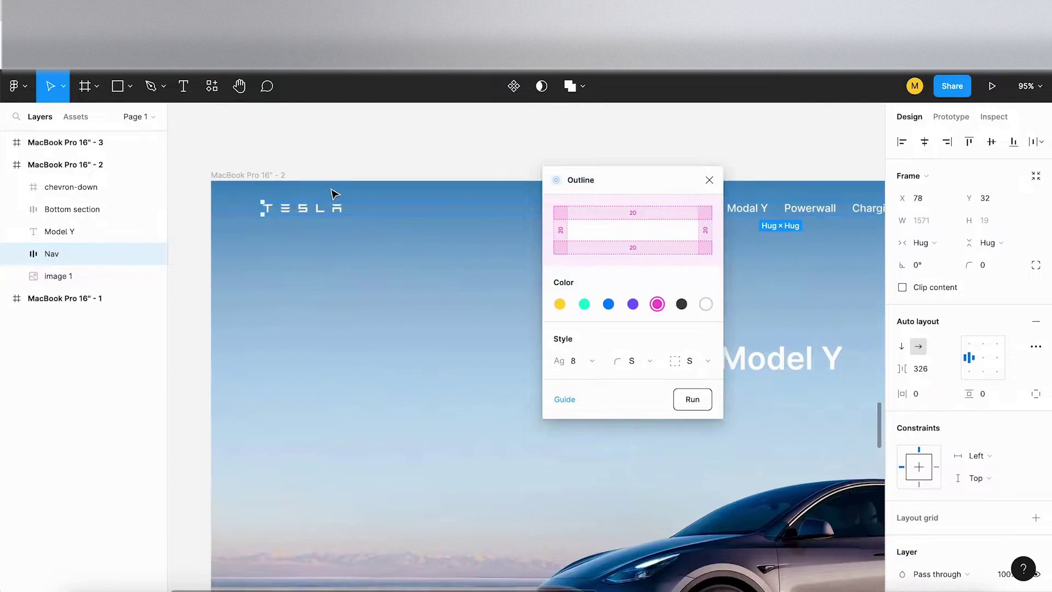
scroll(364, 197, right, 2)
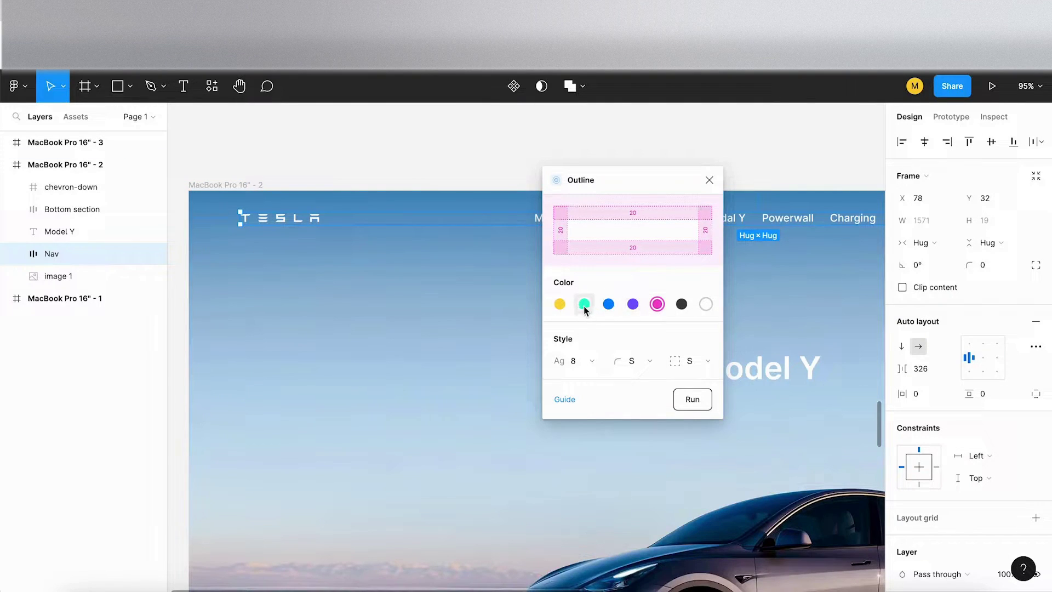
Keep font size 8, corner and dash at S, and run Outline for 326 spacing.
click(591, 361)
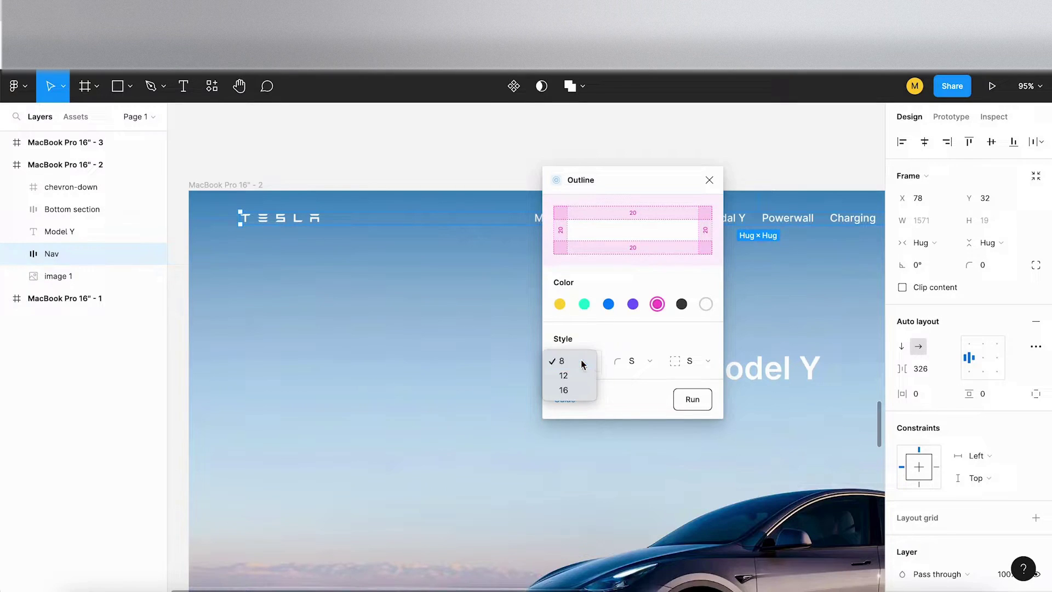
click(583, 364)
click(651, 365)
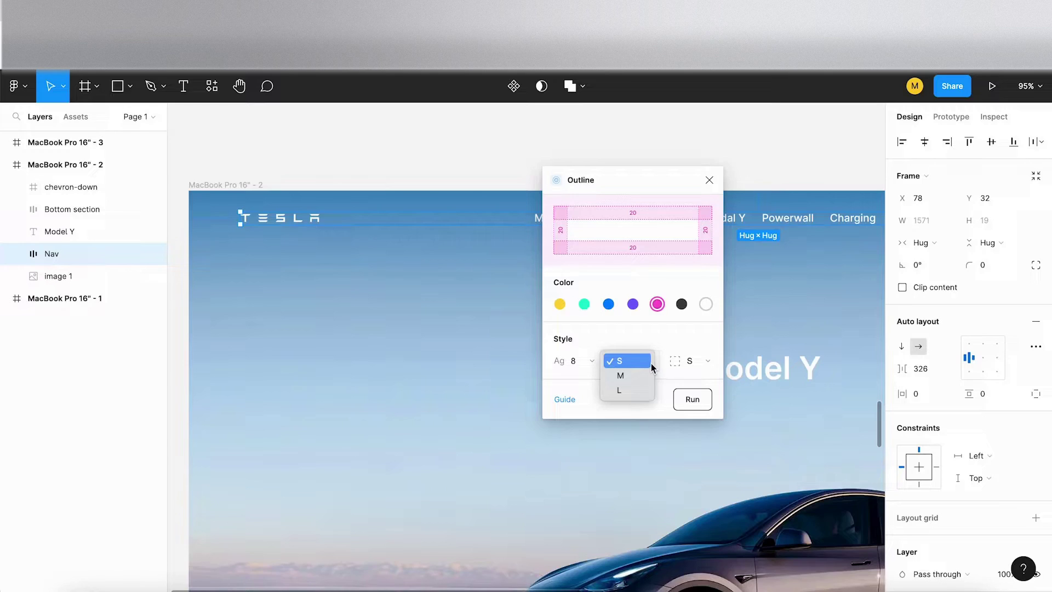
click(651, 363)
click(707, 364)
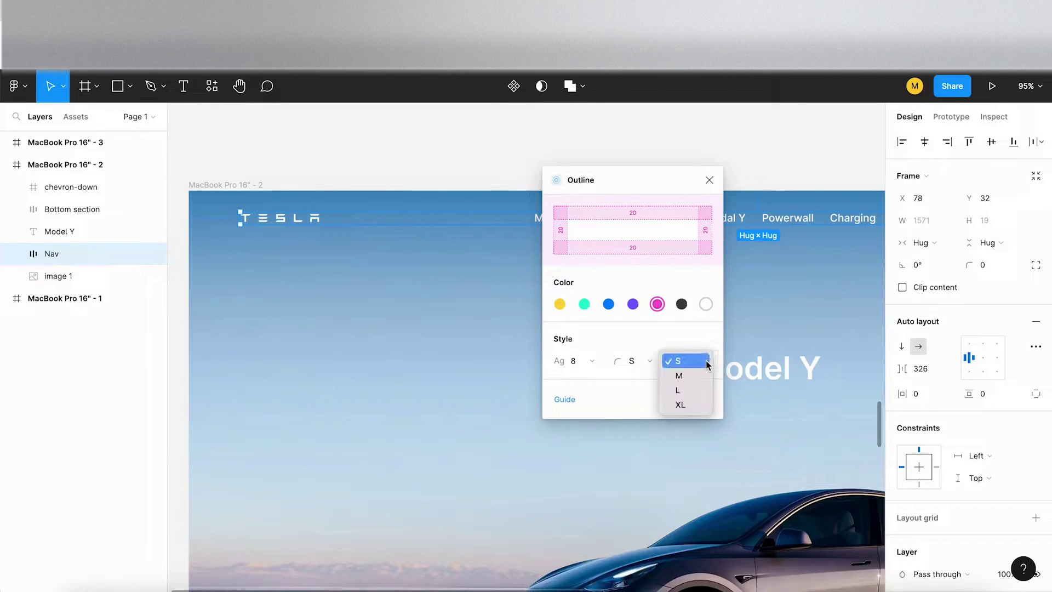
click(663, 345)
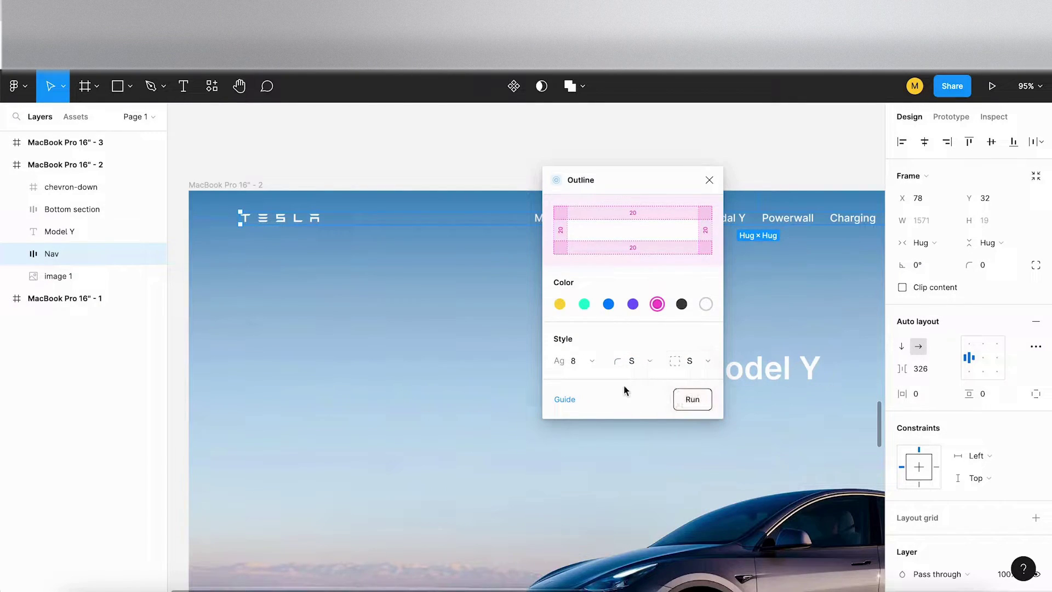
click(701, 400)
Drag the Outline window down-left and pan along the nav inspecting the 326 overlays.
drag(625, 176, 550, 289)
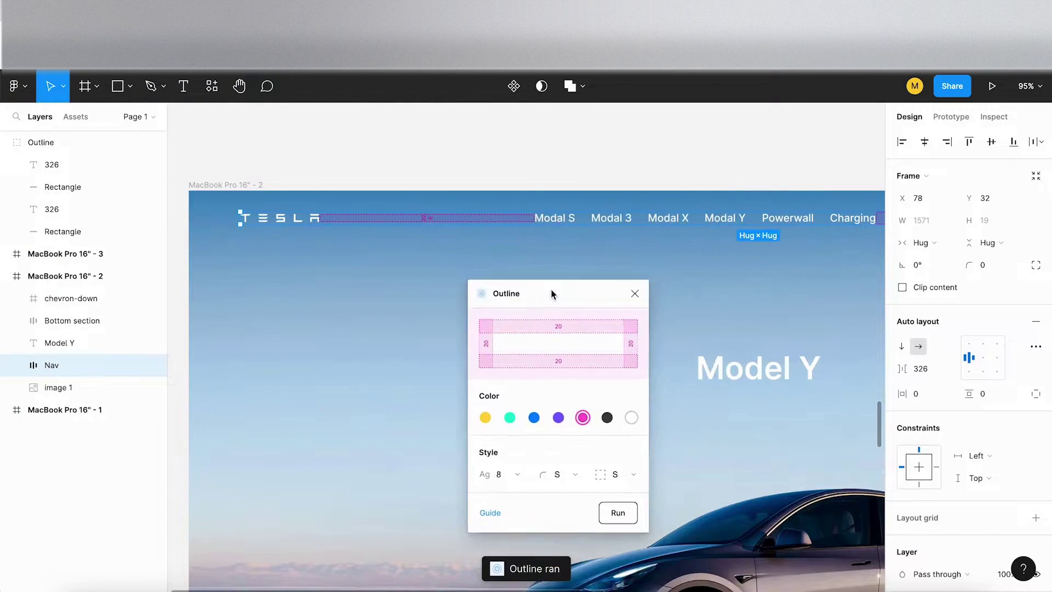
scroll(354, 215, up, 5)
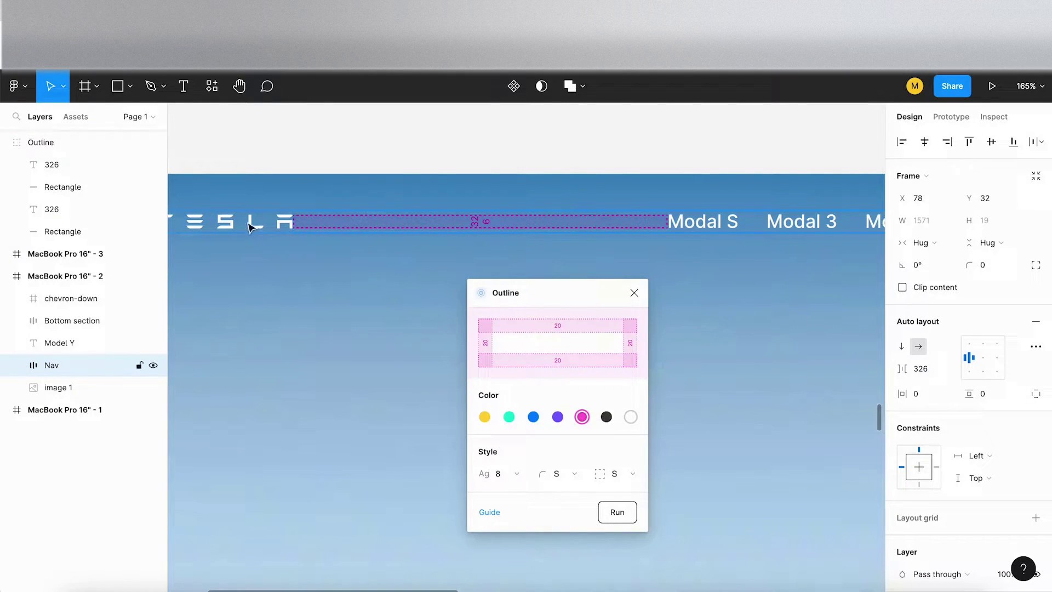
scroll(246, 226, left, 2)
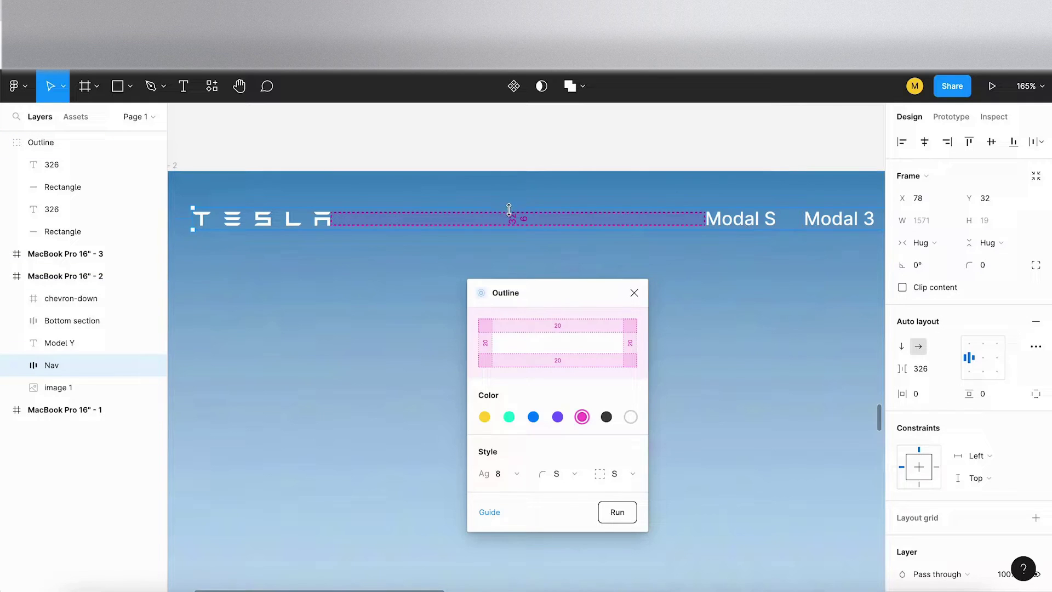
scroll(517, 216, up, 5)
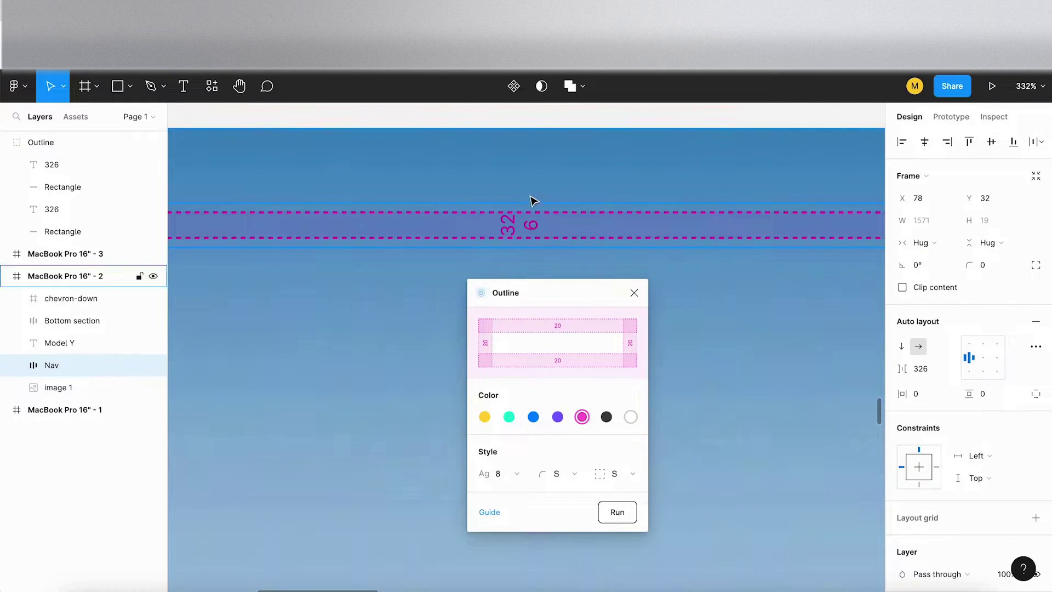
scroll(534, 202, down, 5)
scroll(534, 201, up, 3)
scroll(534, 201, right, 5)
scroll(534, 201, right, 3)
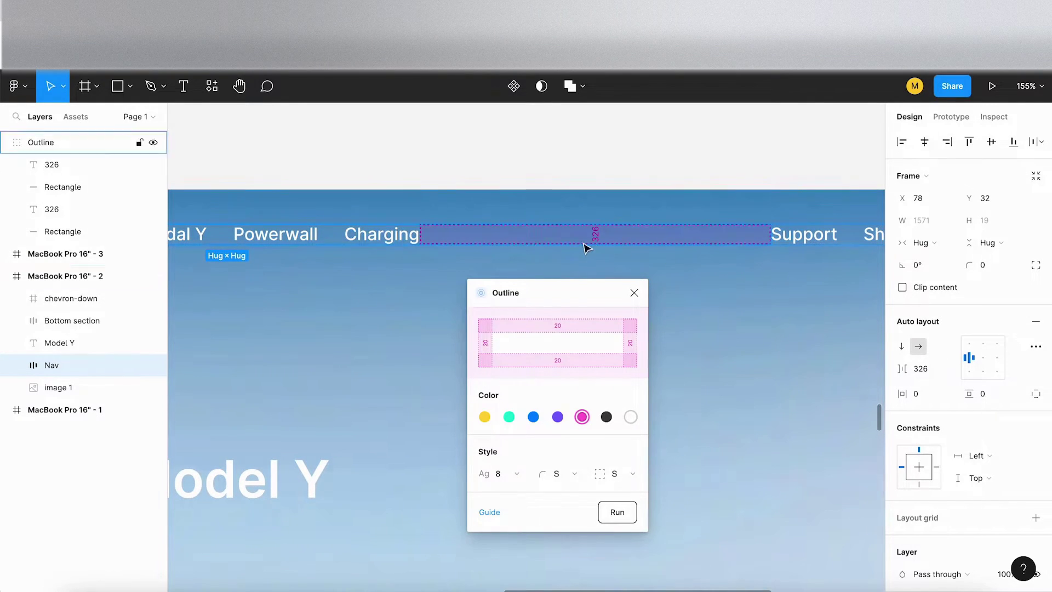
scroll(610, 235, up, 5)
scroll(612, 235, down, 6)
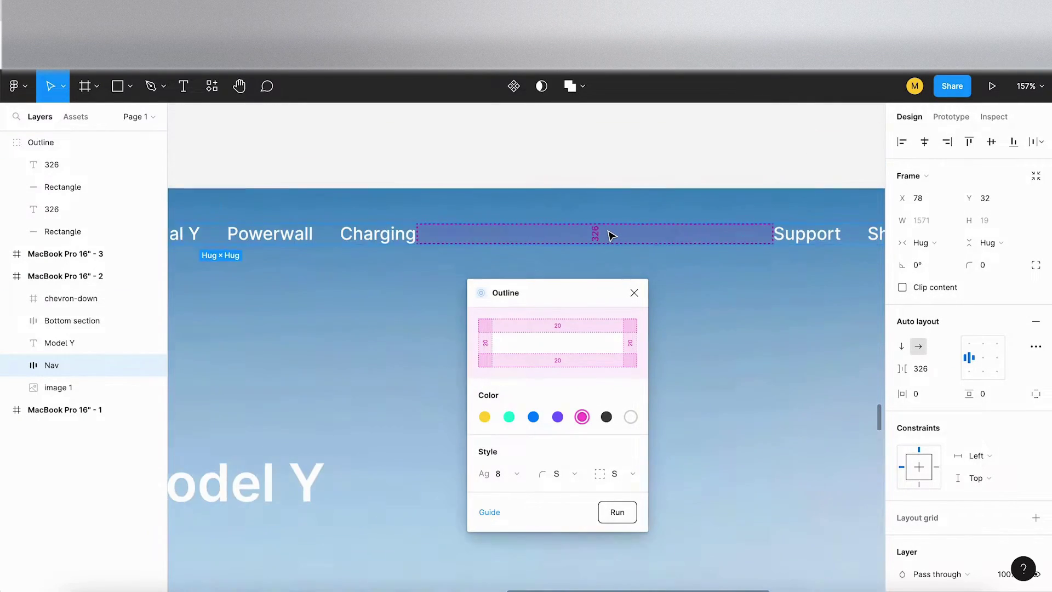
scroll(612, 236, right, 5)
scroll(612, 236, left, 10)
scroll(610, 235, left, 1)
Run Outline on Menu1 to mark the 24 gaps between Modal S and Charging.
double_click(523, 233)
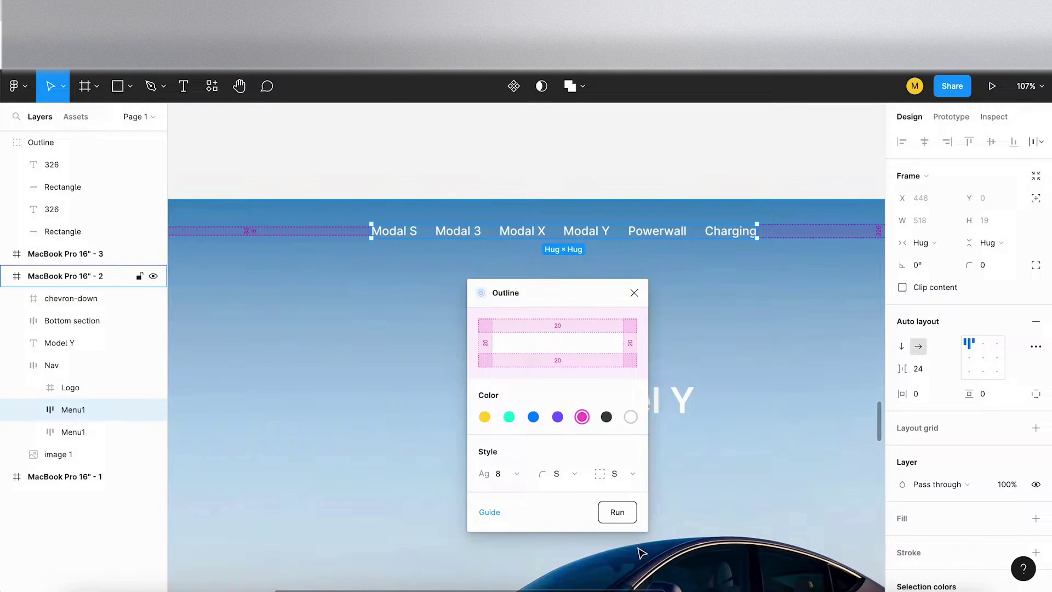
click(628, 517)
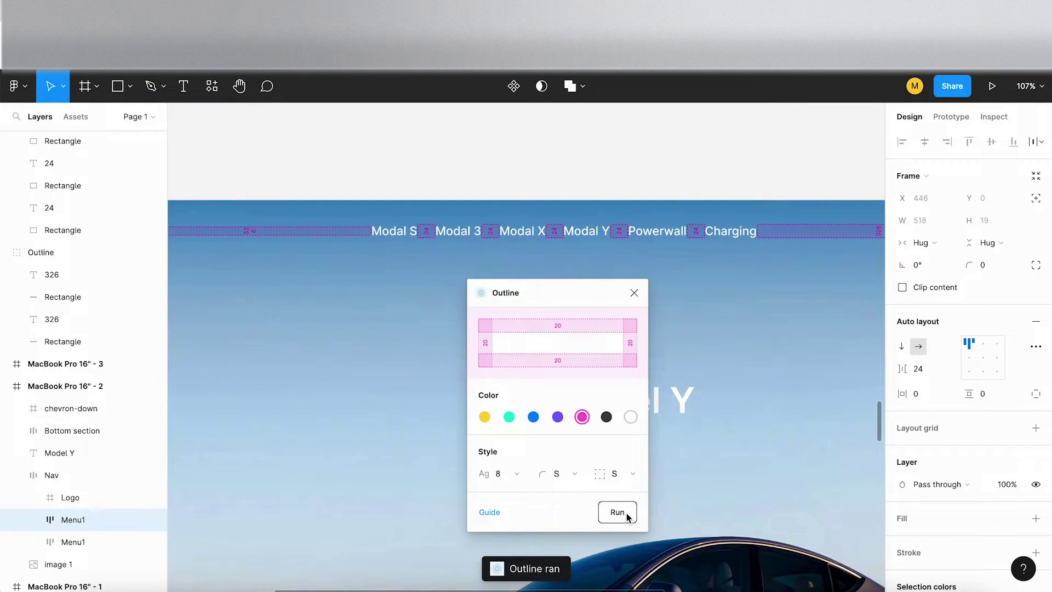
scroll(438, 244, up, 5)
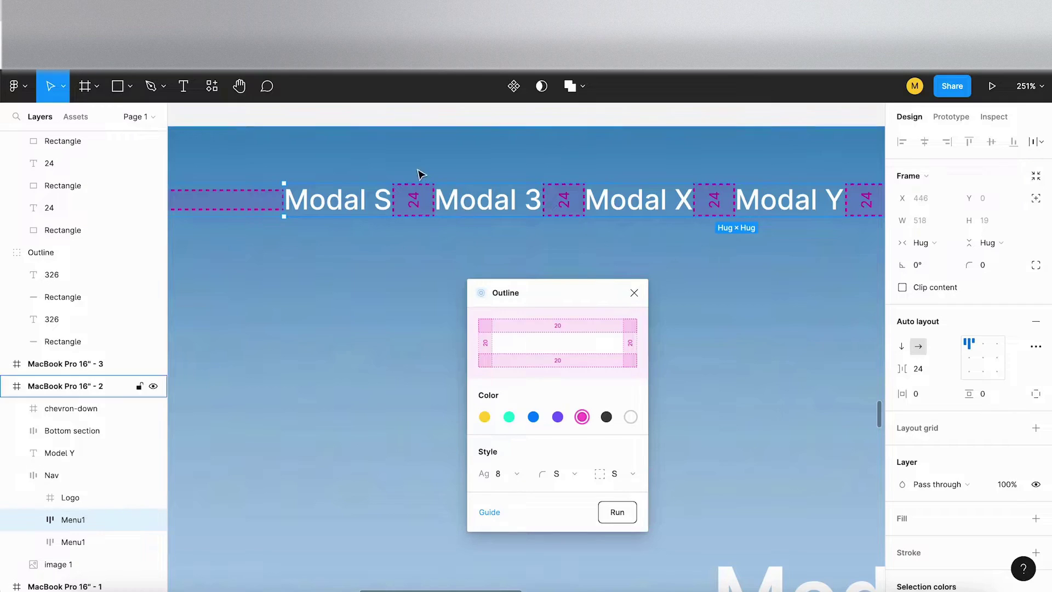
scroll(557, 236, down, 5)
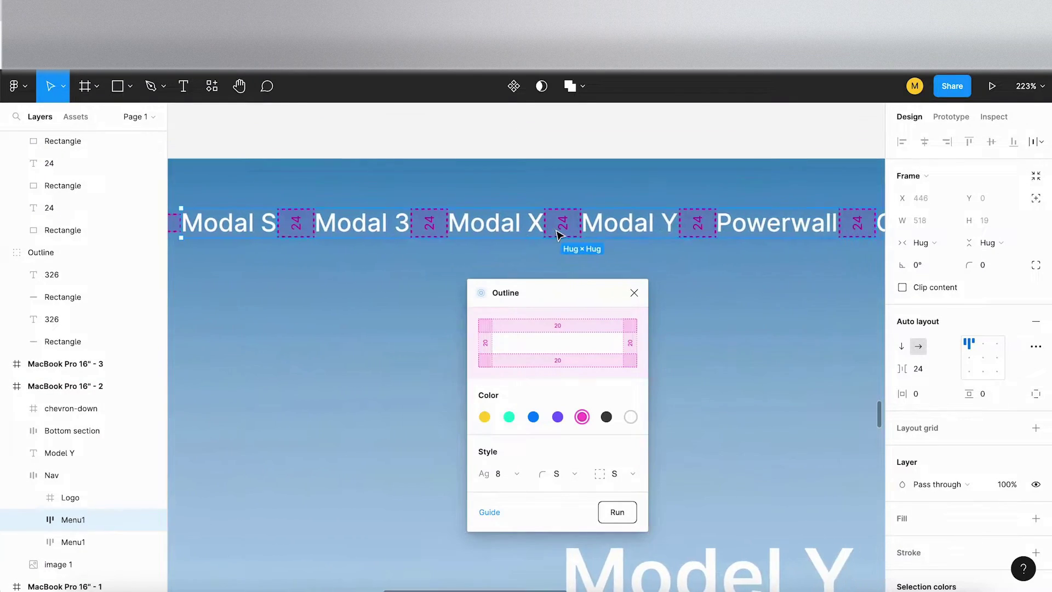
scroll(557, 236, down, 5)
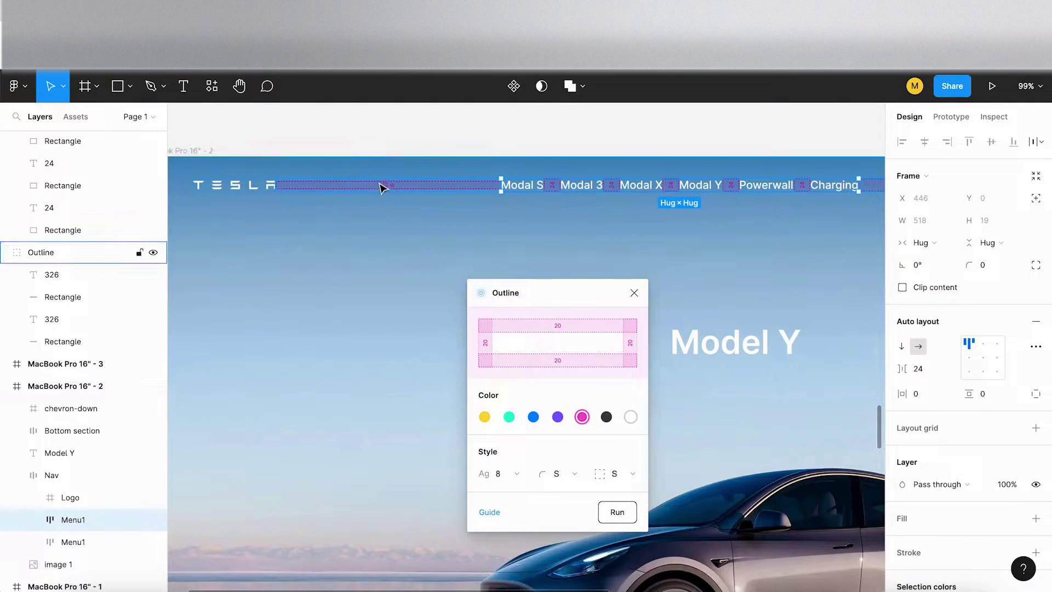
scroll(366, 176, up, 1)
scroll(366, 175, up, 3)
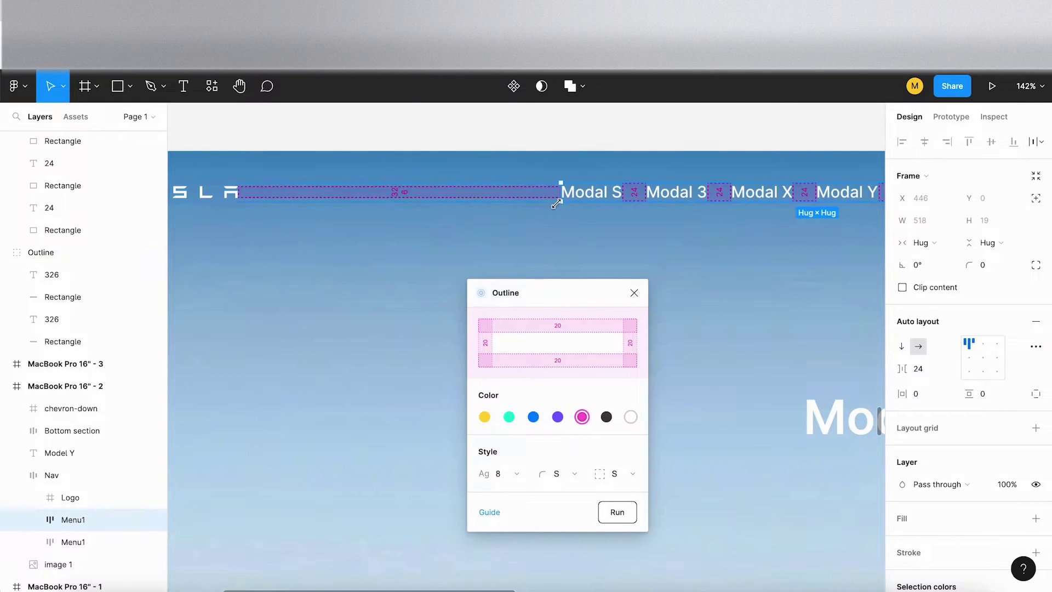
scroll(557, 203, right, 5)
scroll(562, 210, right, 5)
scroll(557, 204, up, 1)
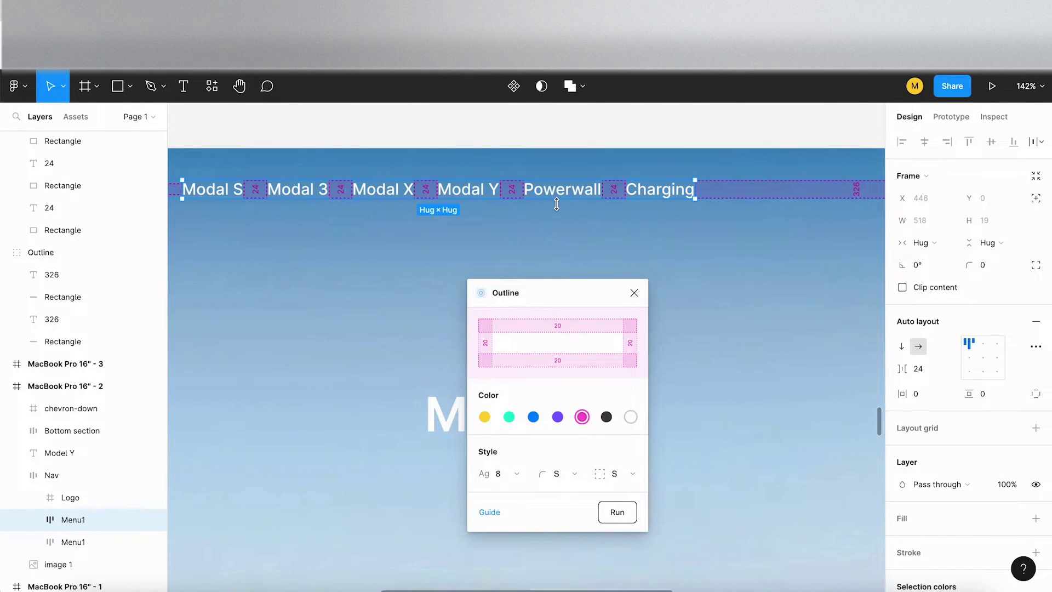
scroll(557, 205, down, 3)
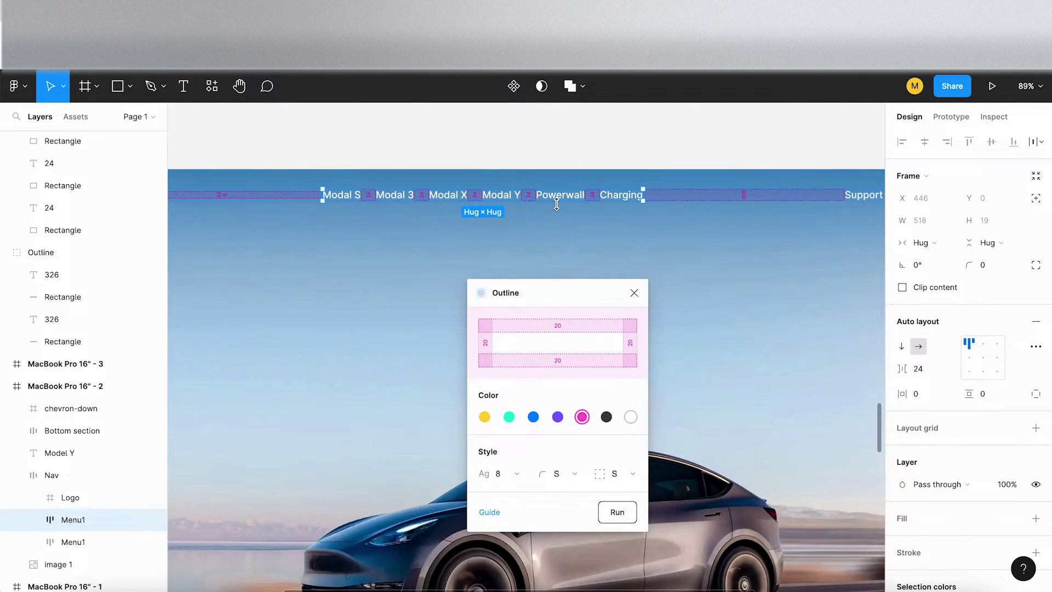
scroll(556, 204, down, 3)
Move the Outline window aside and run Outline on the Bottom section.
scroll(587, 238, down, 3)
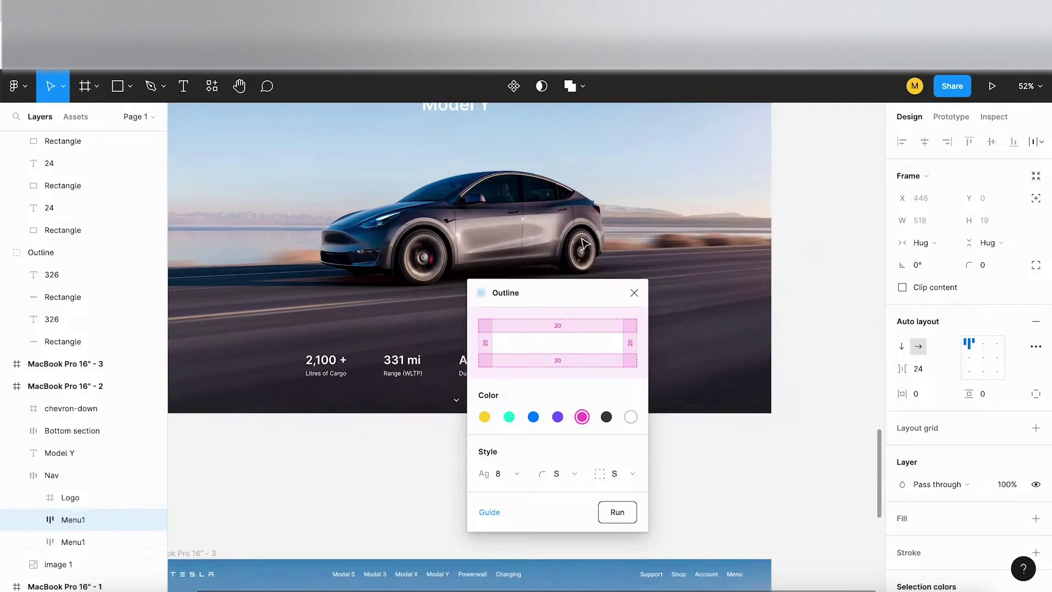
drag(538, 286, 766, 271)
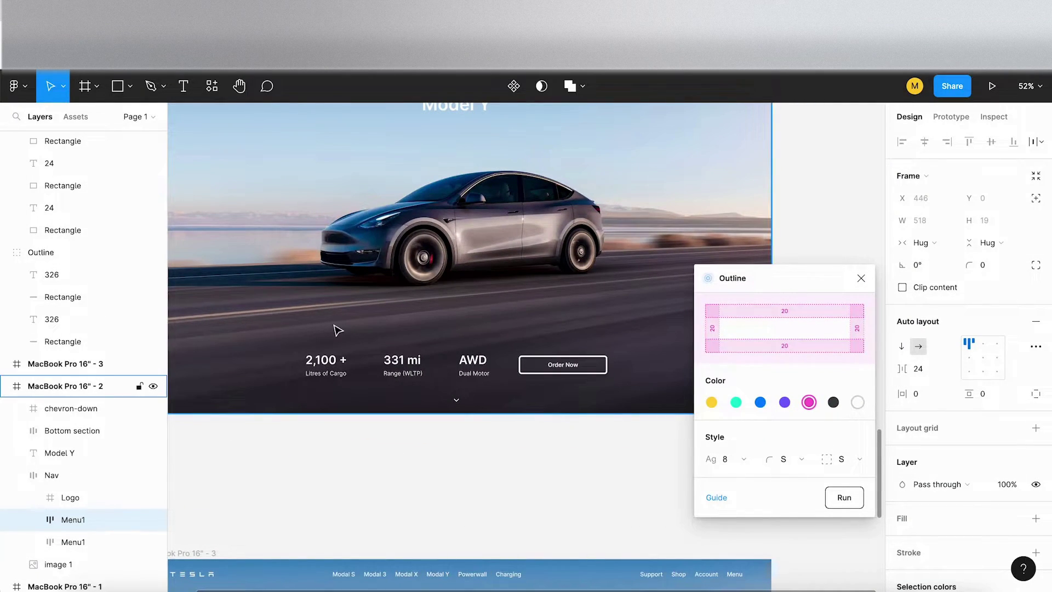
scroll(272, 383, up, 3)
click(337, 375)
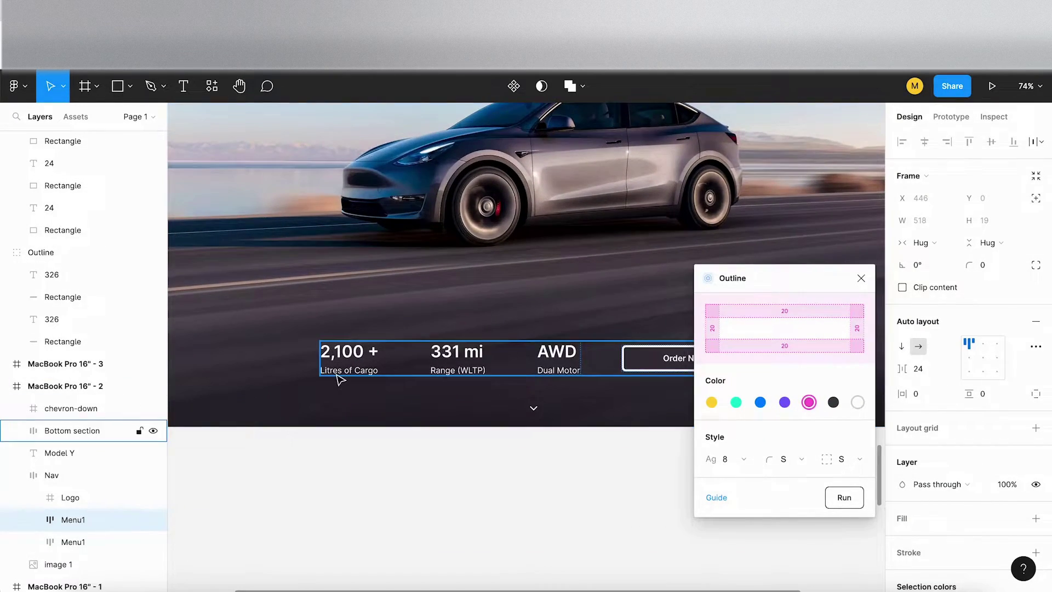
click(370, 366)
scroll(375, 368, right, 3)
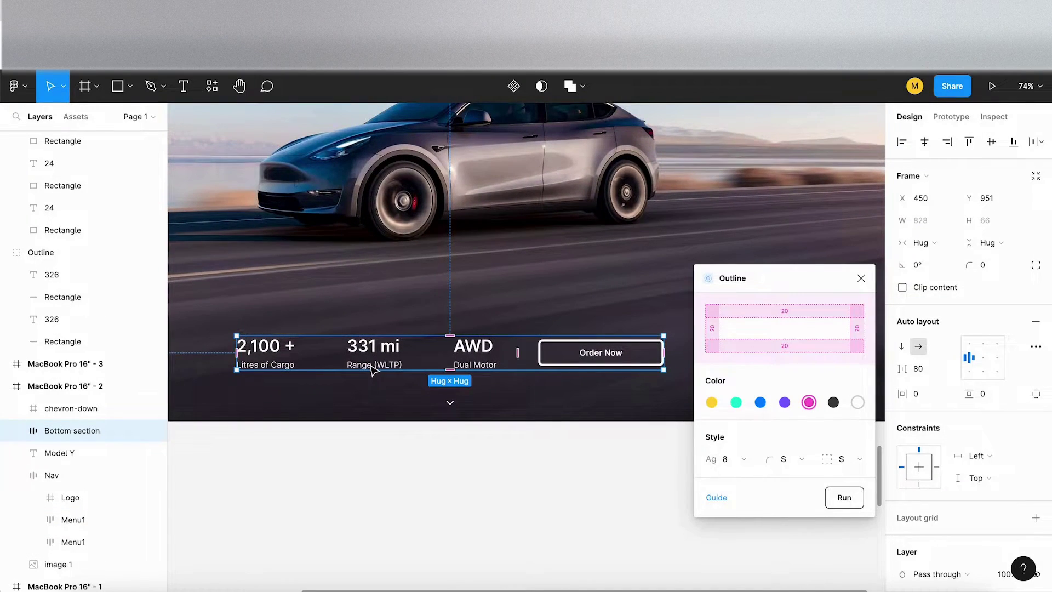
click(844, 498)
scroll(515, 369, up, 10)
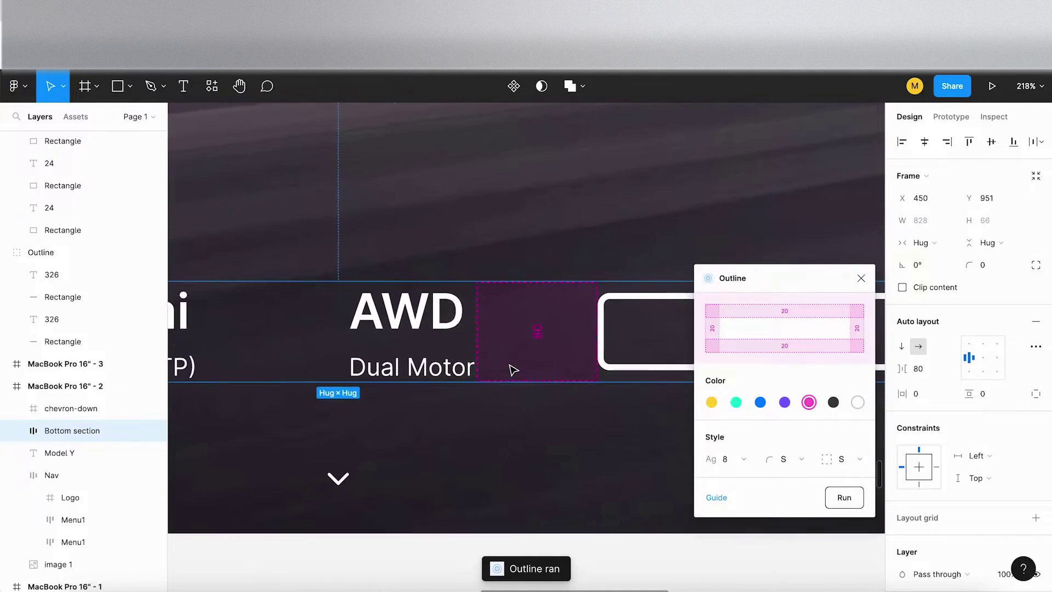
scroll(513, 371, down, 8)
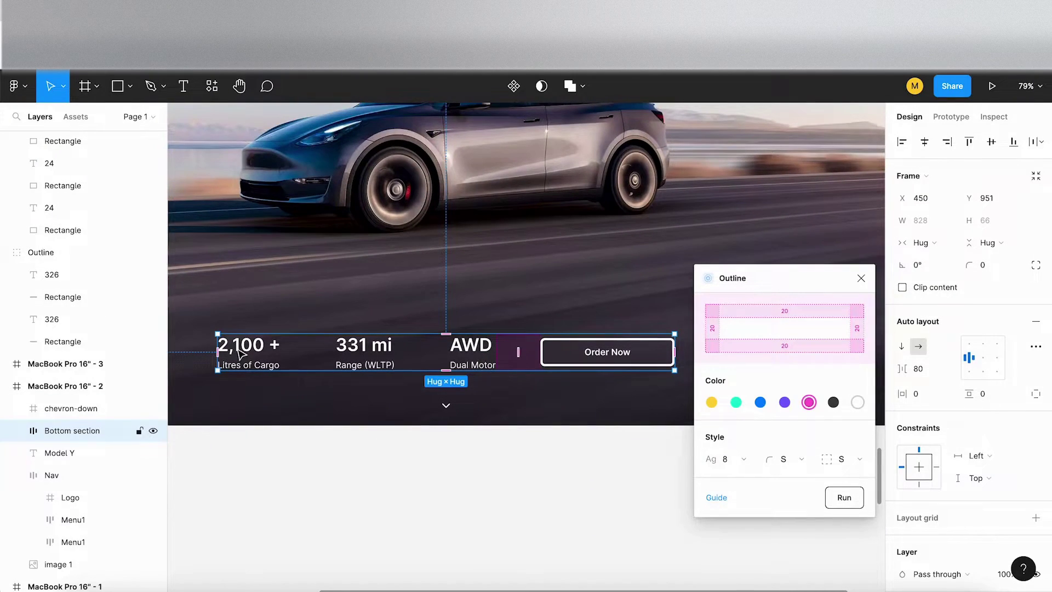
scroll(518, 341, left, 5)
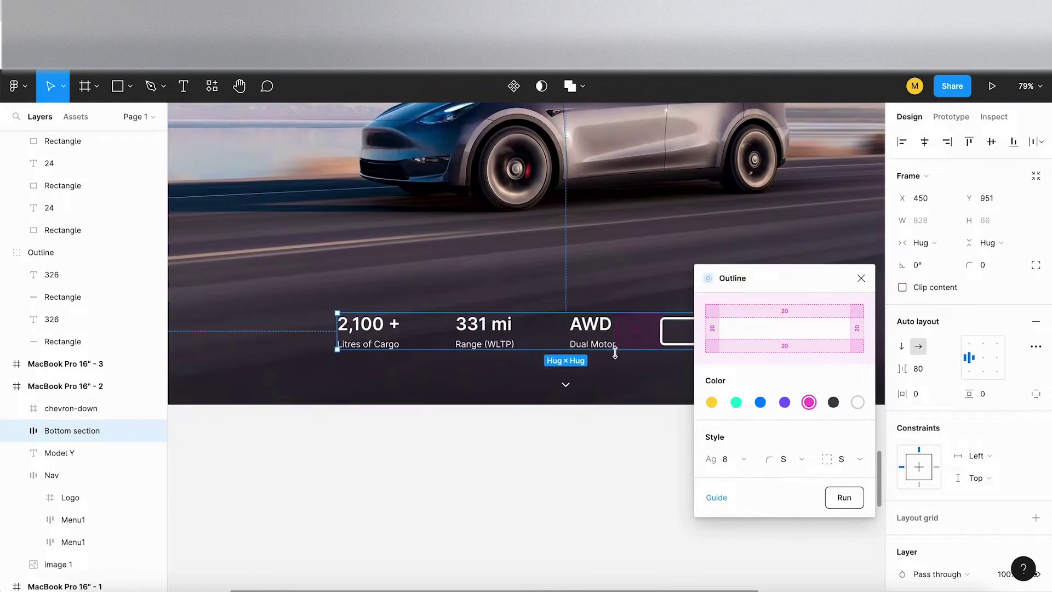
Run Outline on the Information stats group to mark its 100 gaps.
double_click(517, 342)
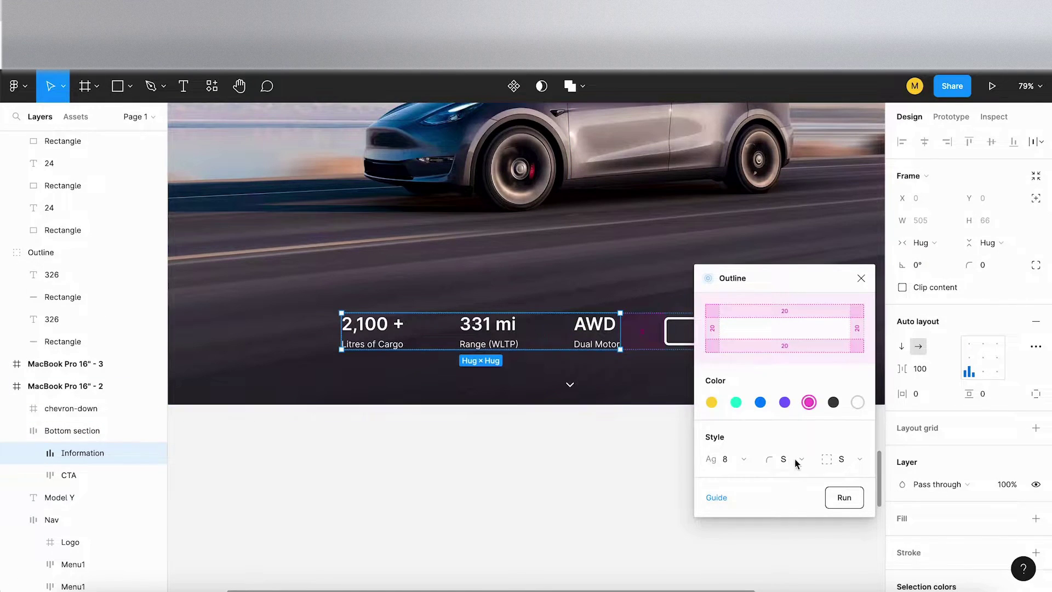
click(843, 497)
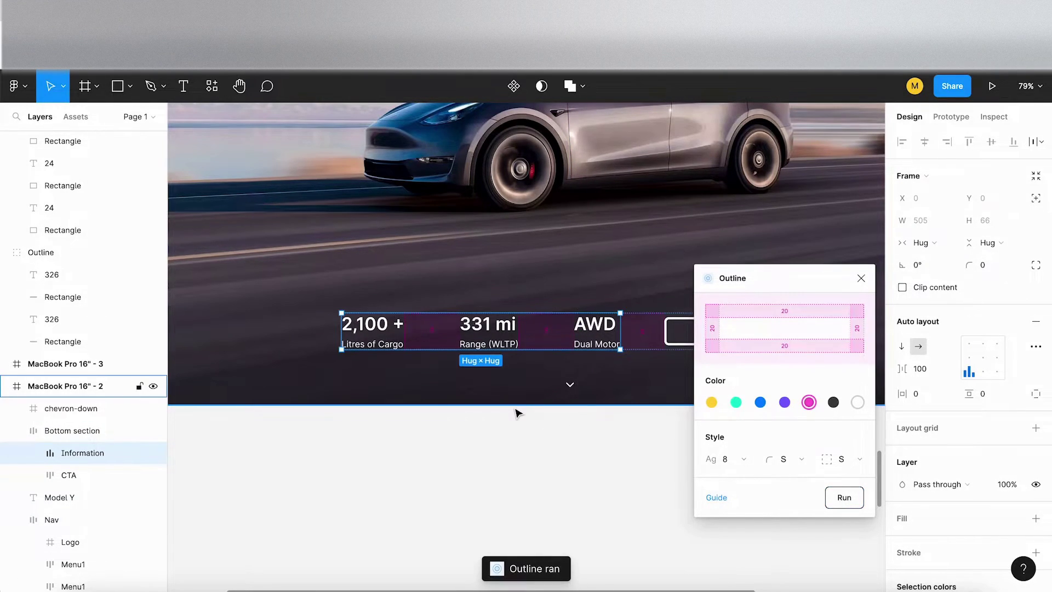
scroll(516, 411, up, 5)
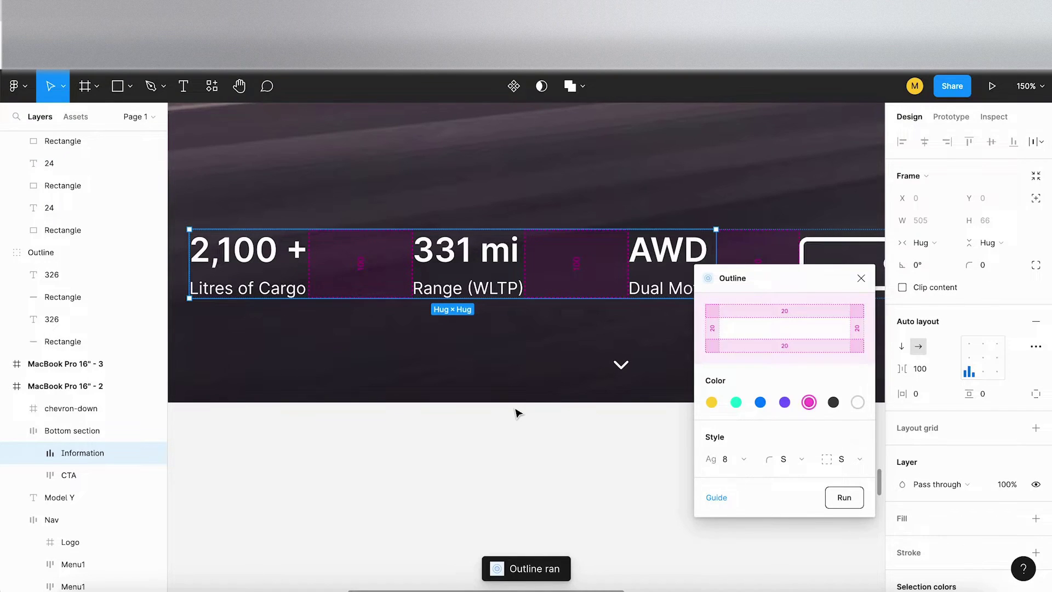
scroll(516, 411, down, 5)
scroll(350, 344, down, 3)
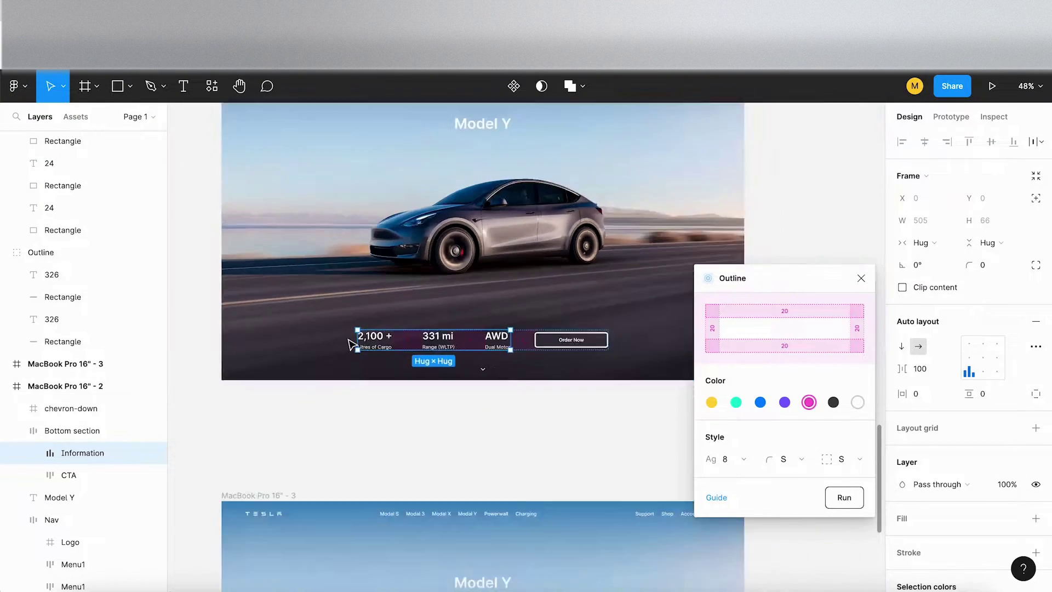
scroll(413, 309, up, 3)
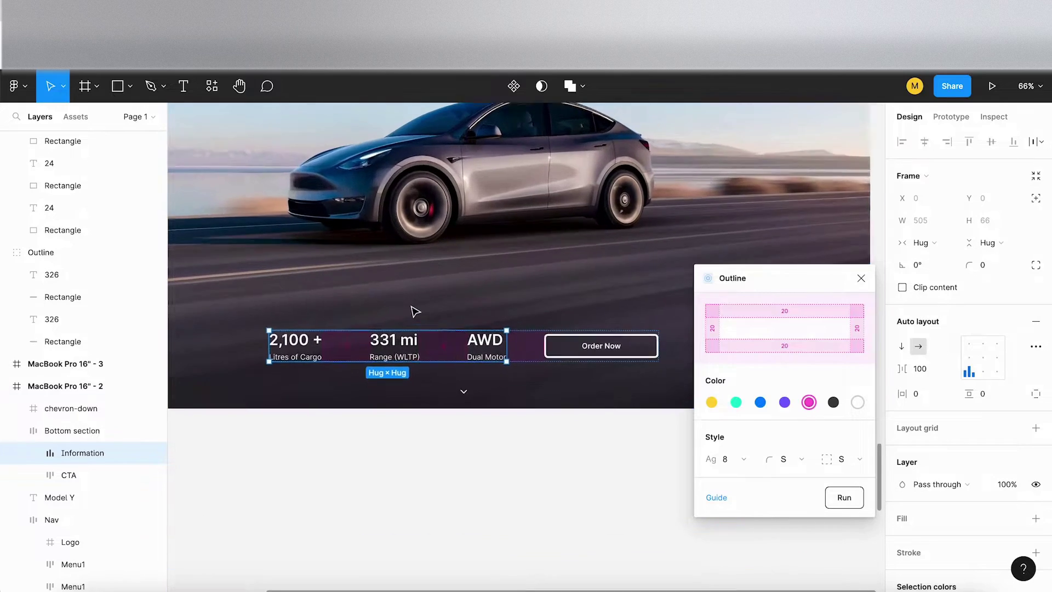
scroll(415, 311, up, 1)
Select the Bottom section together with the down-arrow icon.
click(535, 458)
click(505, 352)
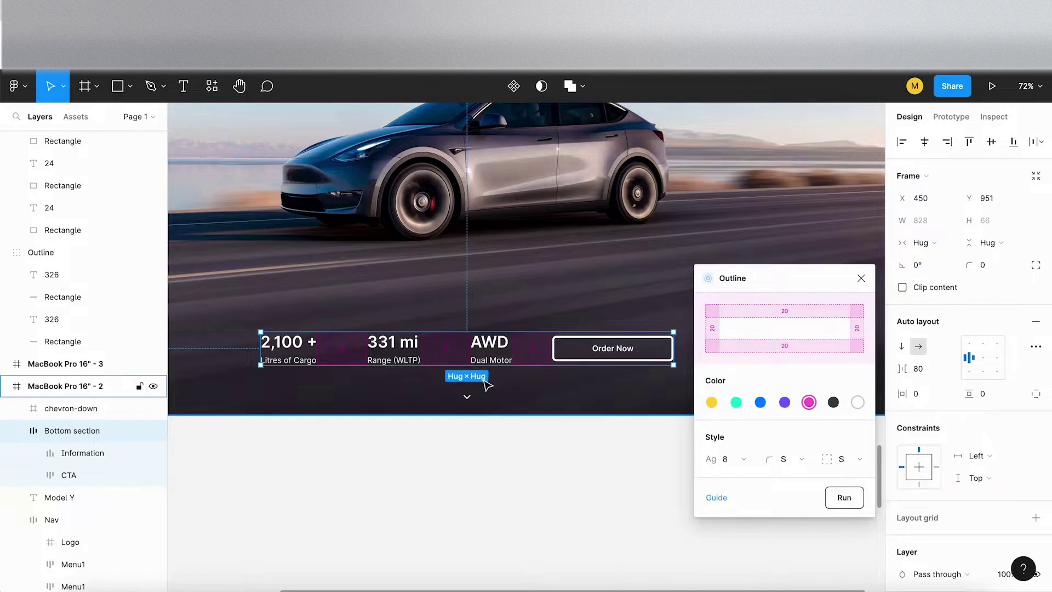
shift+click(467, 396)
Wrap the selection in a new frame and give it auto layout.
right_click(467, 397)
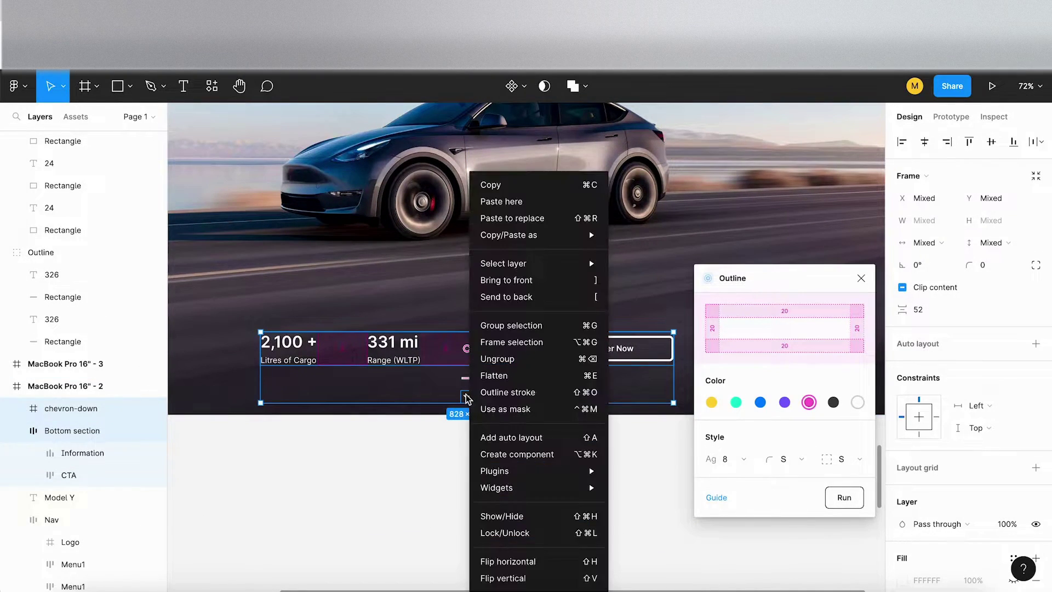
click(512, 340)
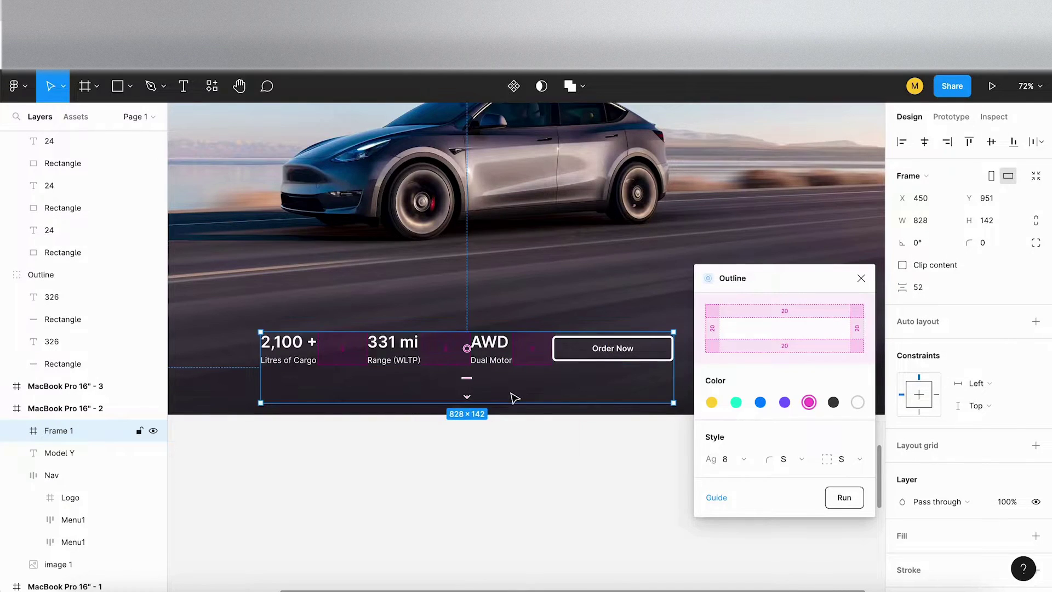
click(1036, 321)
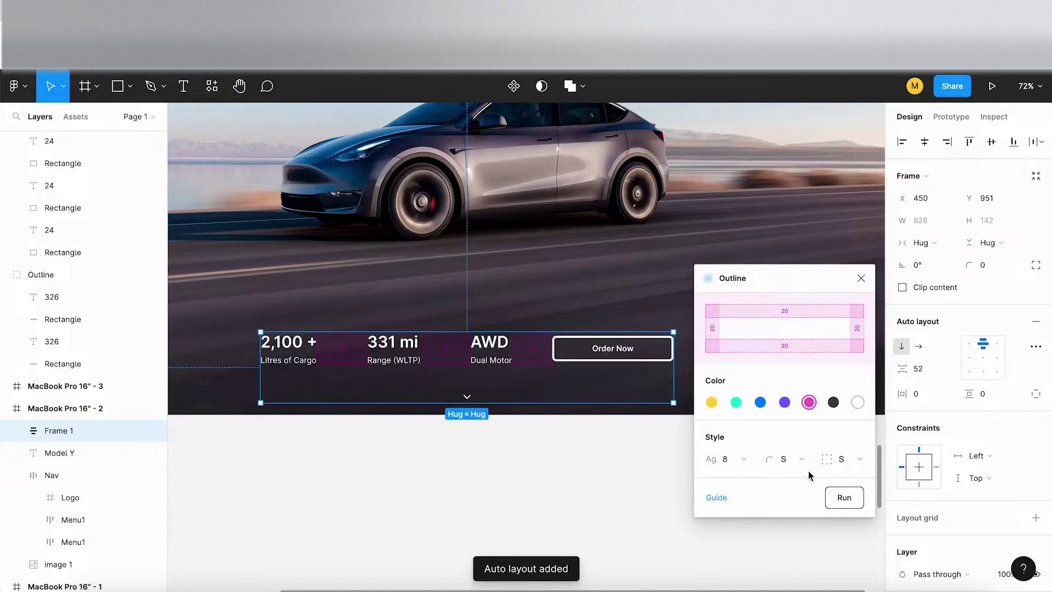
Run Outline on Frame 1 to show the 52 spacing, then close the plugin.
click(844, 497)
scroll(485, 419, up, 5)
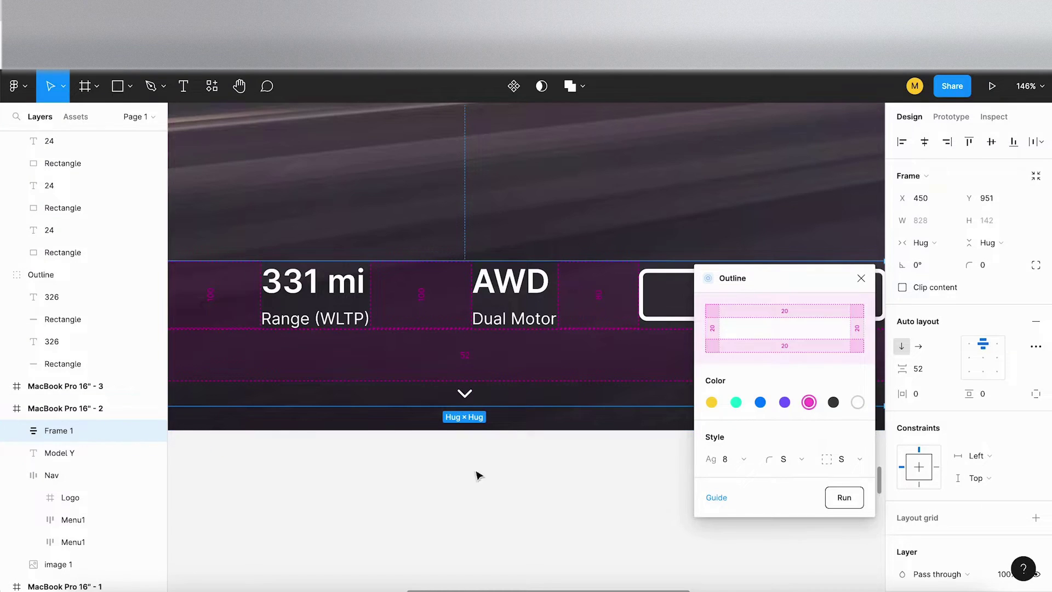
scroll(499, 507, down, 5)
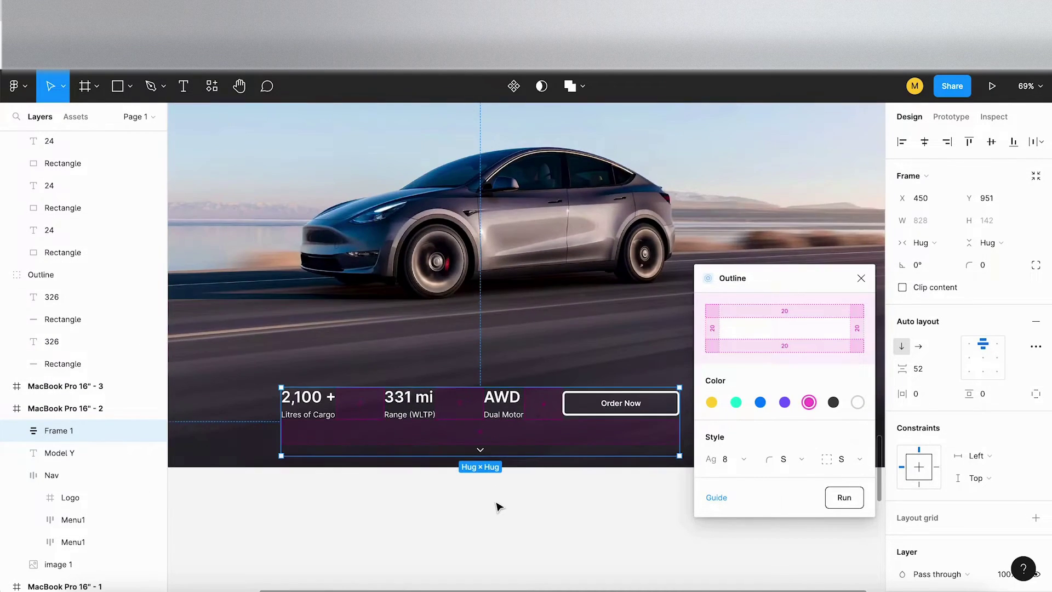
click(499, 507)
scroll(498, 506, down, 5)
scroll(498, 506, left, 2)
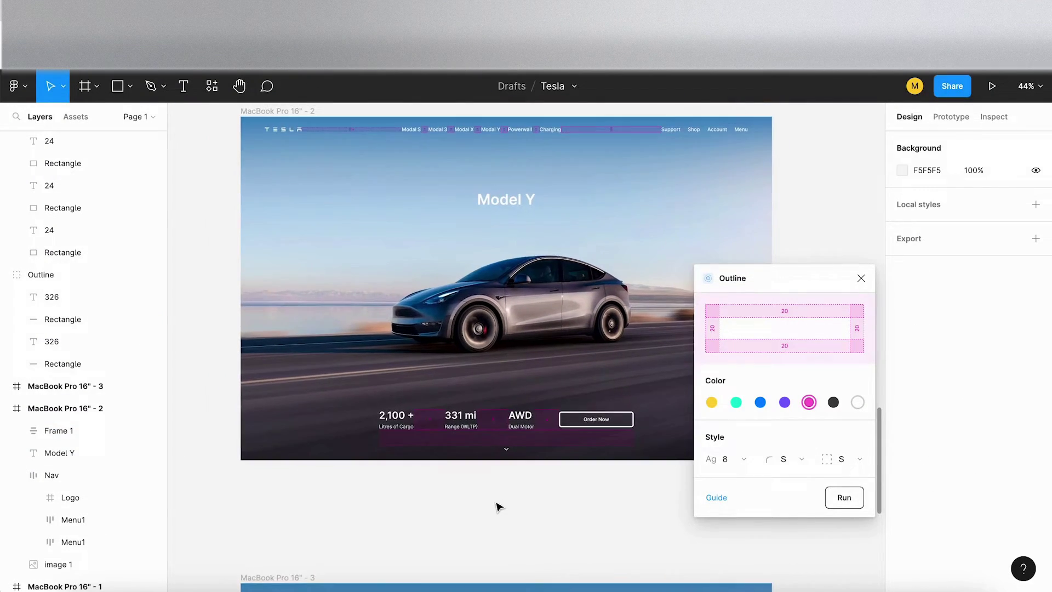
click(861, 279)
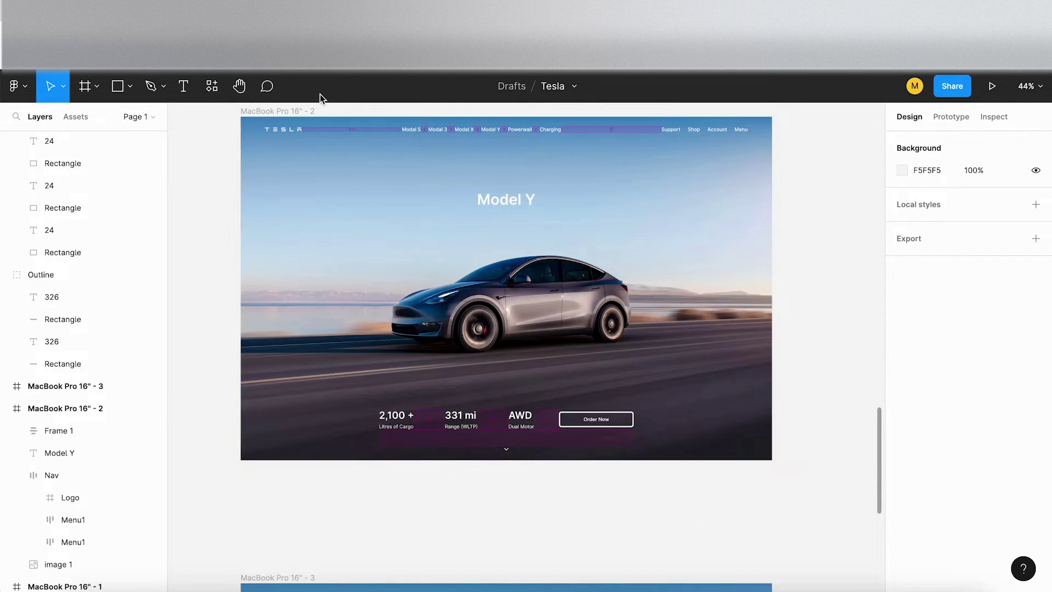
Launch the Redlines plugin and move its window off the page design.
click(211, 88)
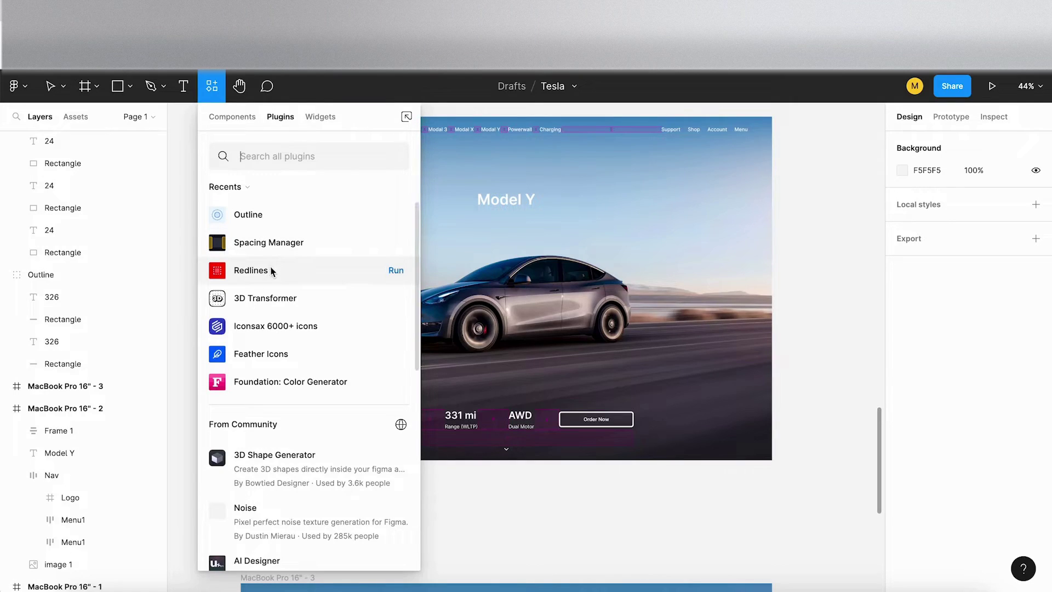
click(399, 273)
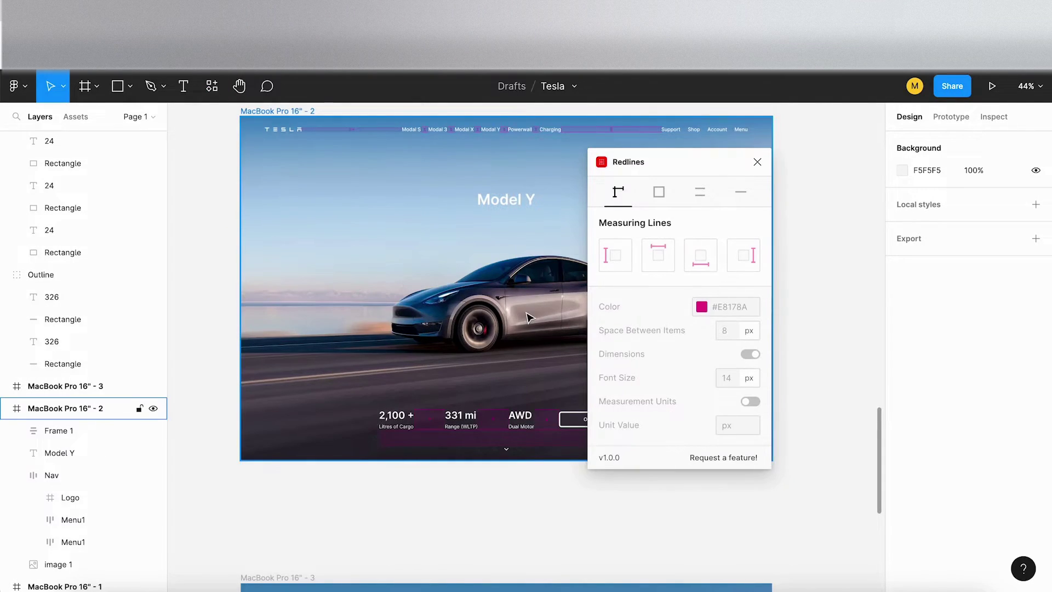
scroll(529, 317, down, 3)
drag(679, 159, 773, 275)
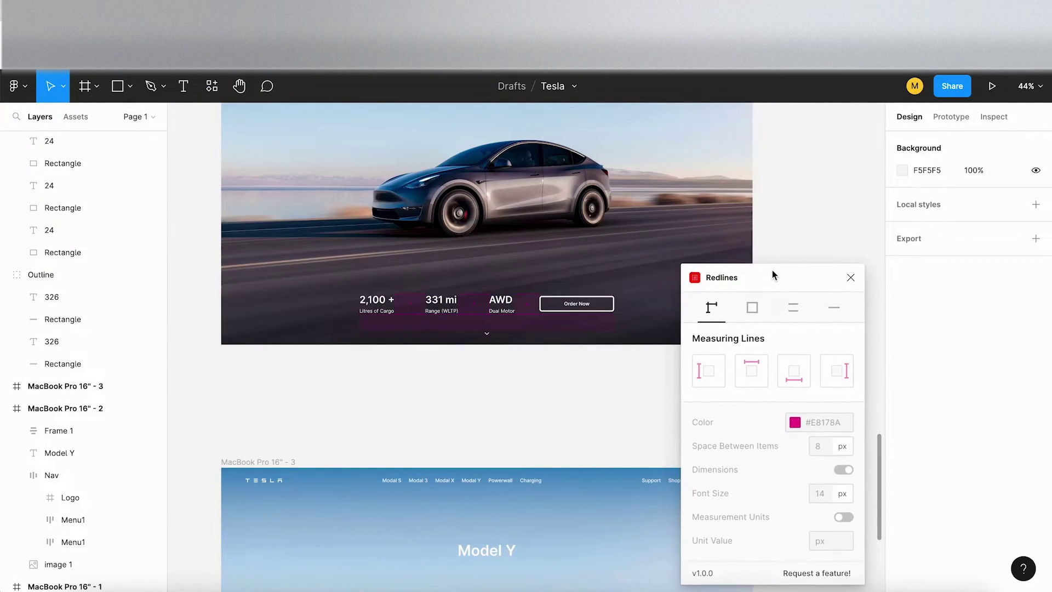
scroll(471, 305, down, 6)
scroll(493, 309, right, 2)
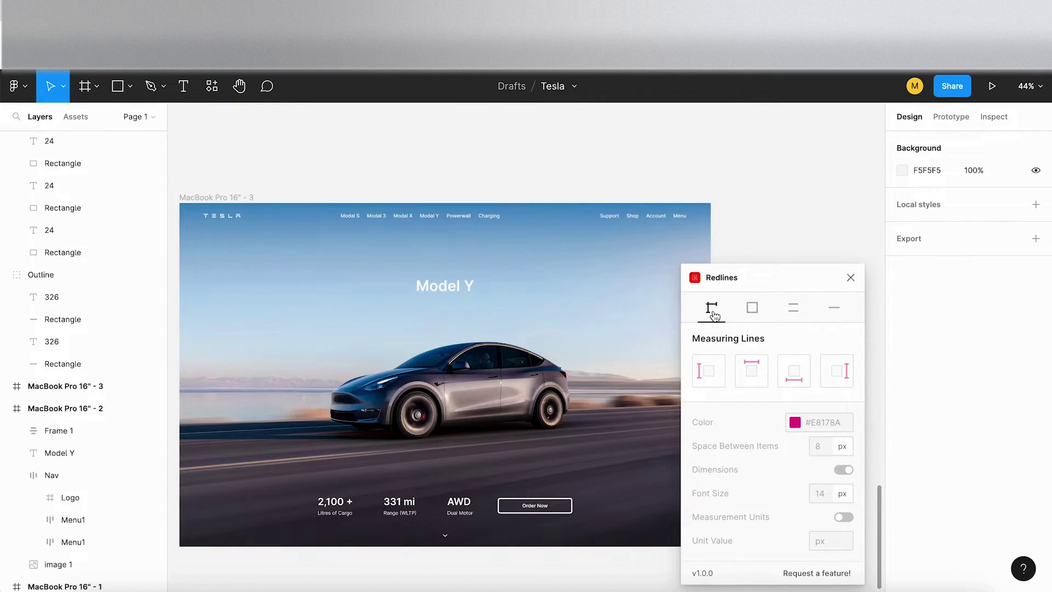
Browse the Outline, Parallel and Single line tabs, returning to Measuring Lines.
click(754, 308)
click(793, 307)
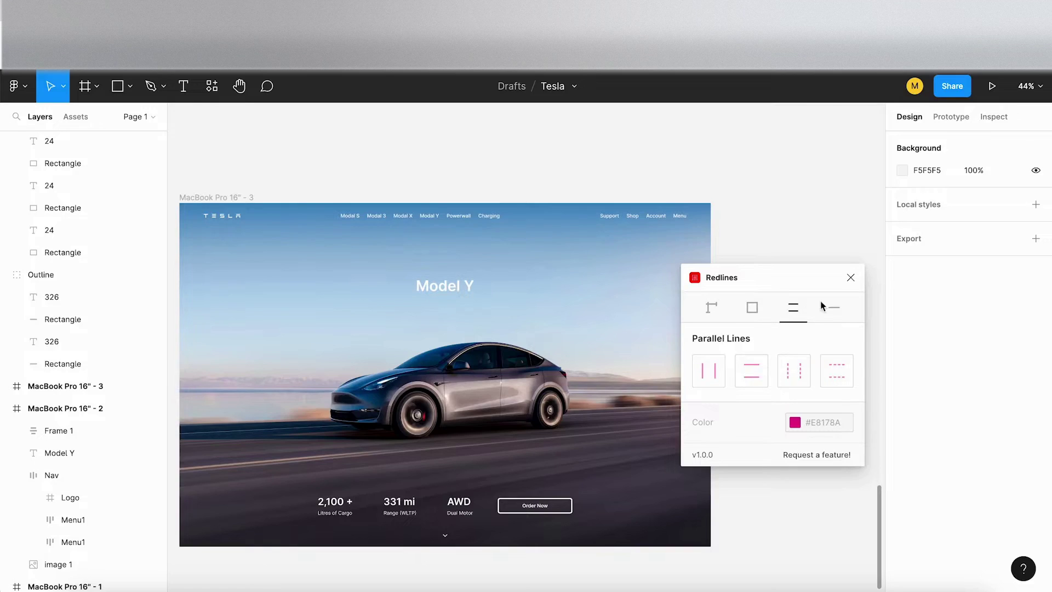
click(834, 308)
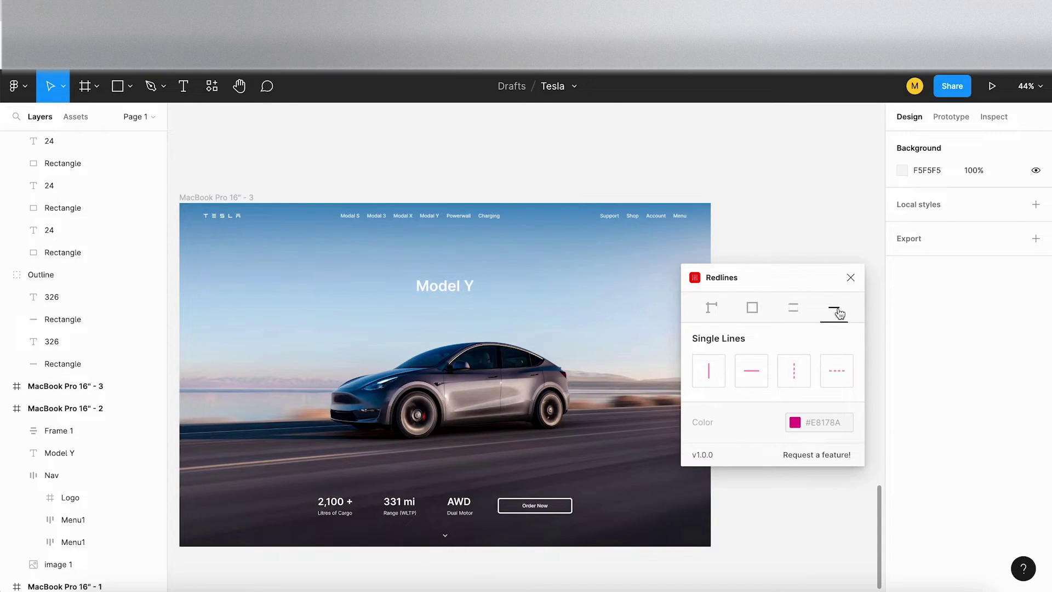
click(711, 308)
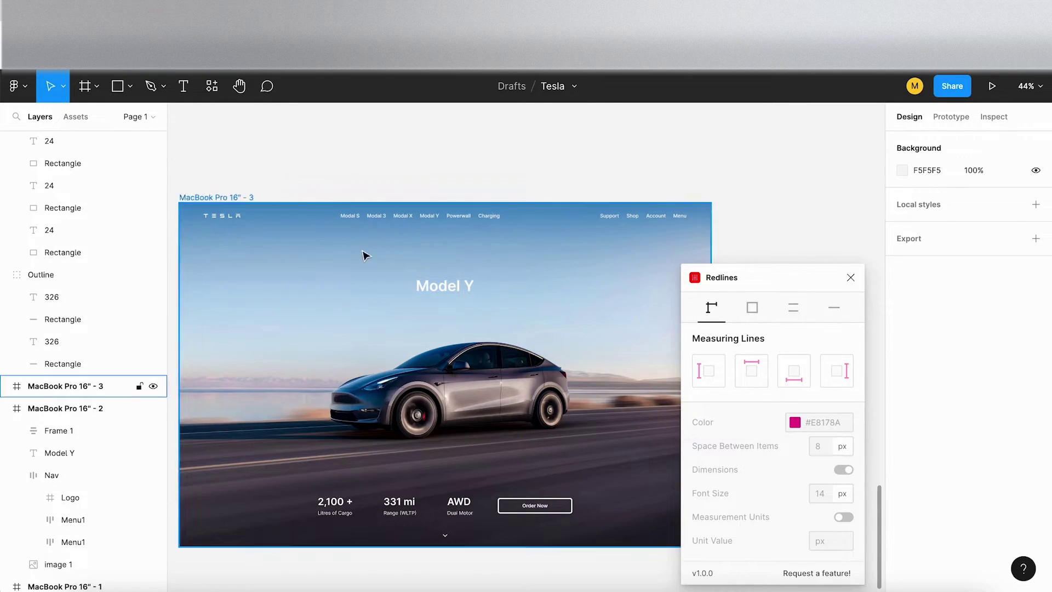
scroll(365, 256, left, 3)
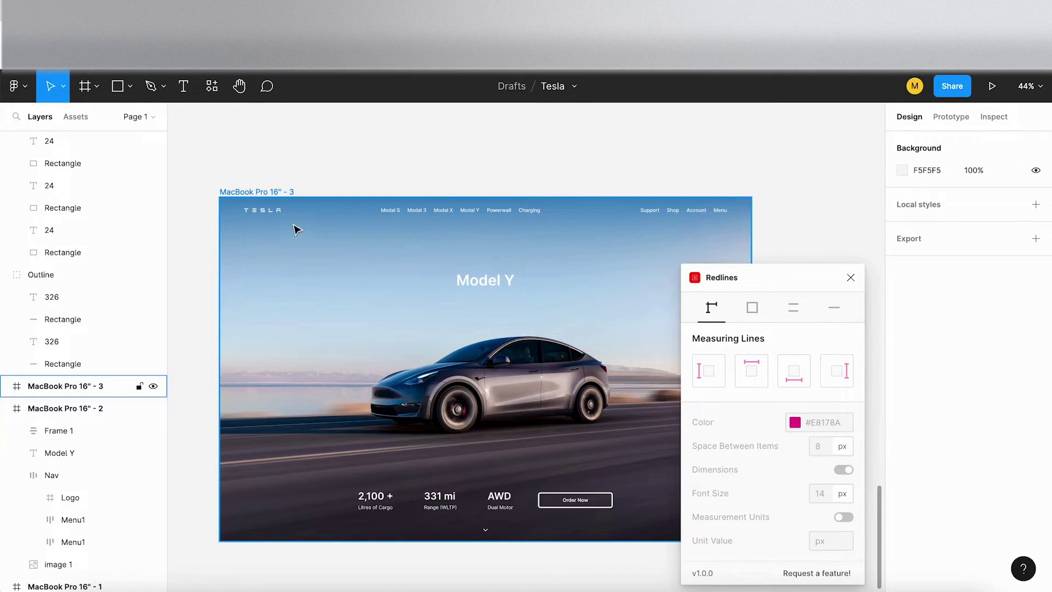
Select the Nav, then the TESLA logo frame inside it.
scroll(296, 230, up, 5)
click(252, 212)
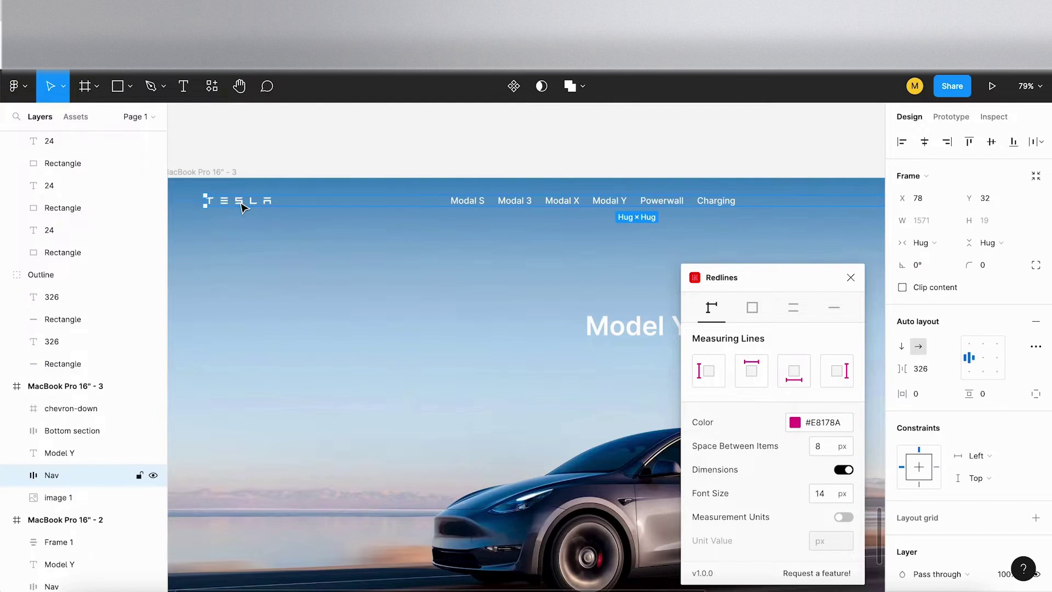
scroll(241, 207, up, 5)
scroll(245, 208, left, 2)
click(435, 257)
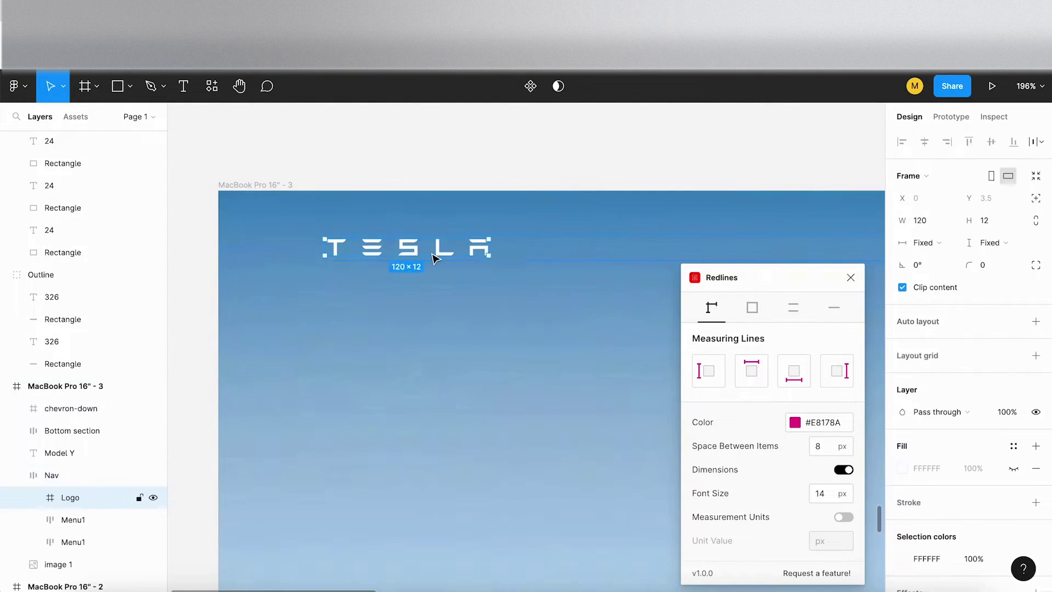
scroll(435, 257, left, 3)
scroll(436, 258, up, 1)
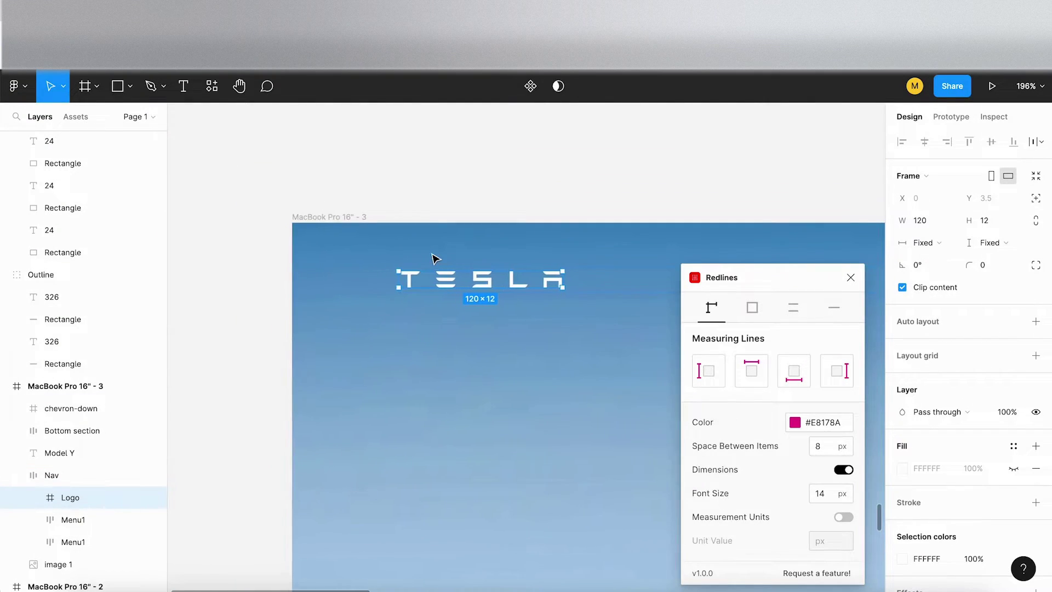
Add pink measuring lines for the logo's 12 height and 120 width.
click(716, 381)
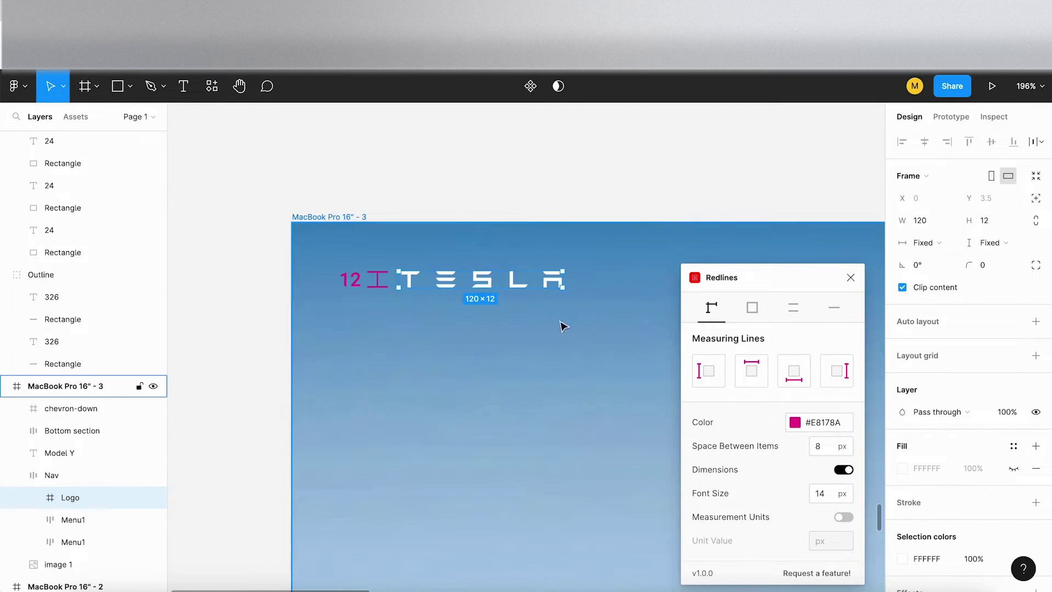
click(752, 372)
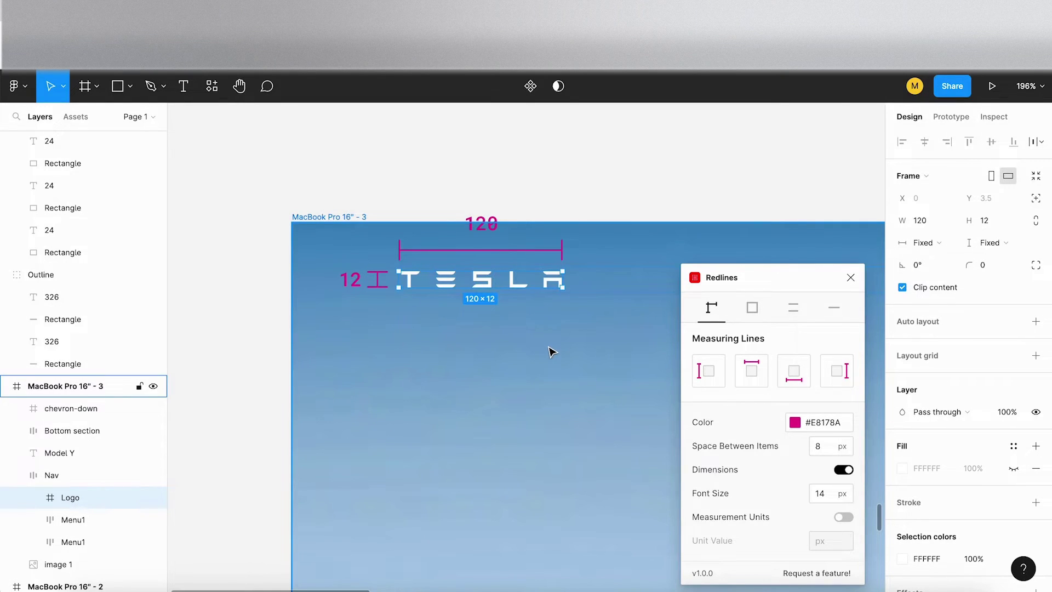
scroll(552, 352, down, 1)
scroll(552, 351, right, 1)
scroll(552, 351, right, 1)
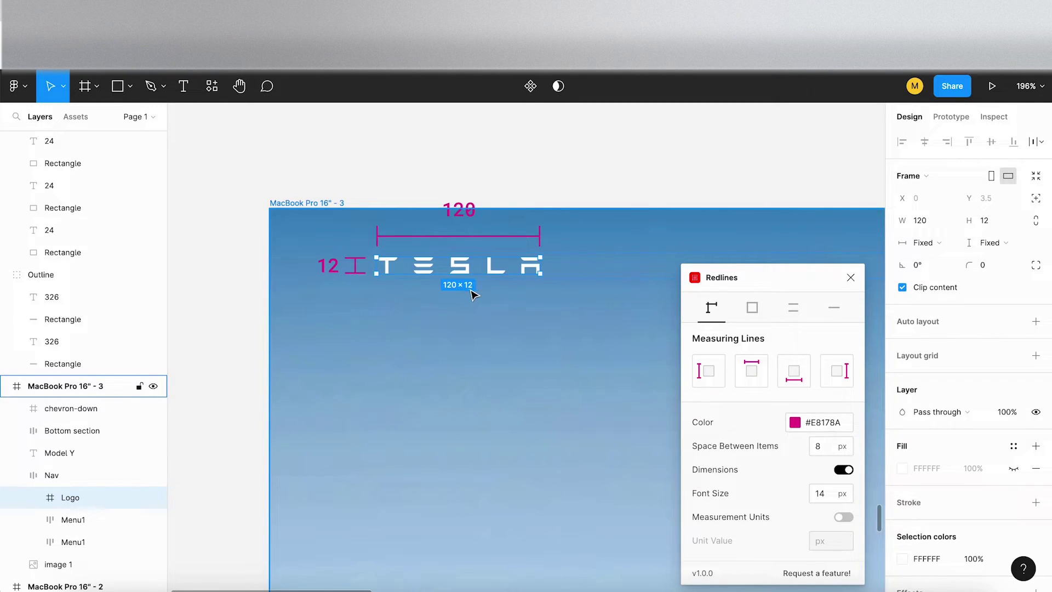
scroll(471, 294, down, 2)
scroll(472, 293, right, 10)
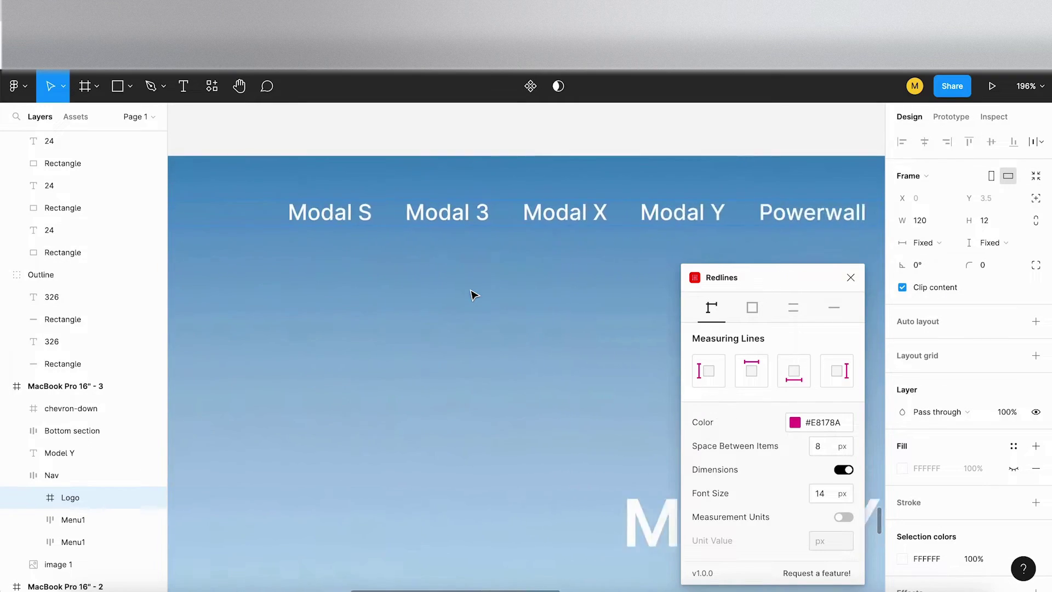
Add a 518 width line above the Menu1 model links.
scroll(476, 291, up, 1)
scroll(477, 290, right, 2)
click(501, 237)
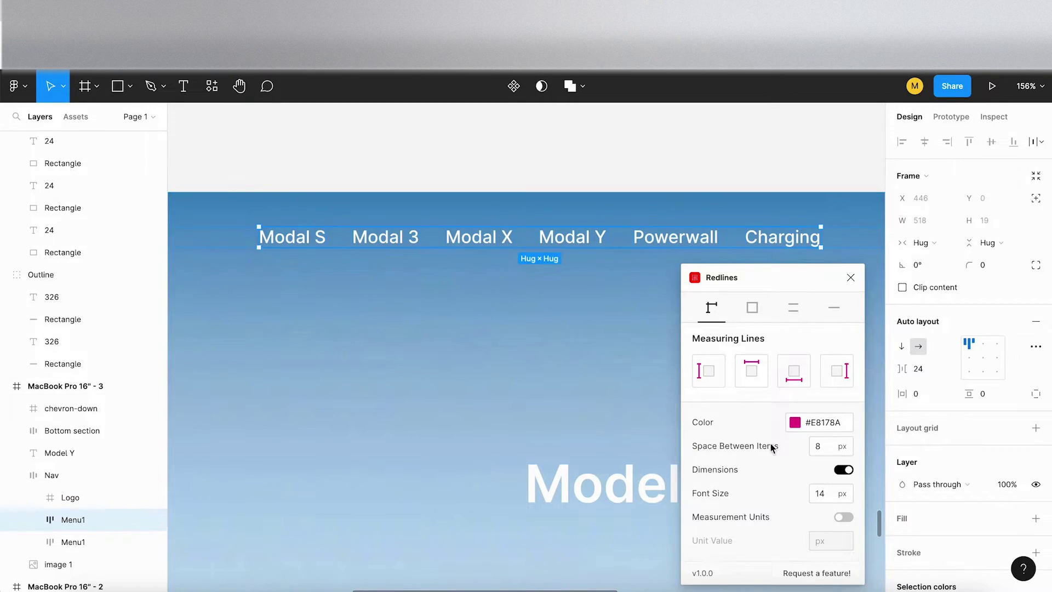
click(755, 372)
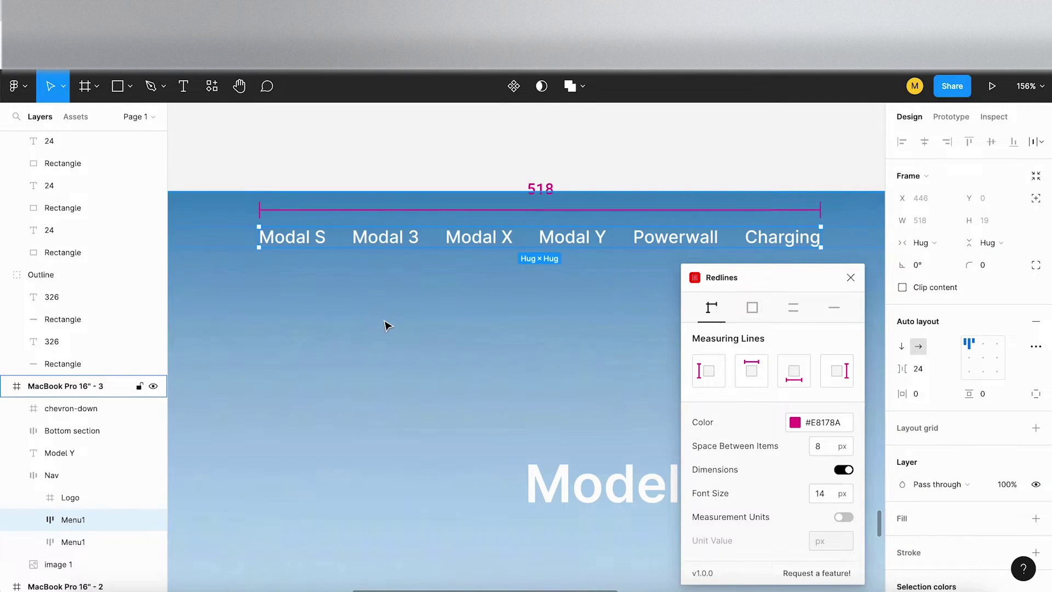
Measure each model link's width separately, then undo those per-item lines.
click(303, 243)
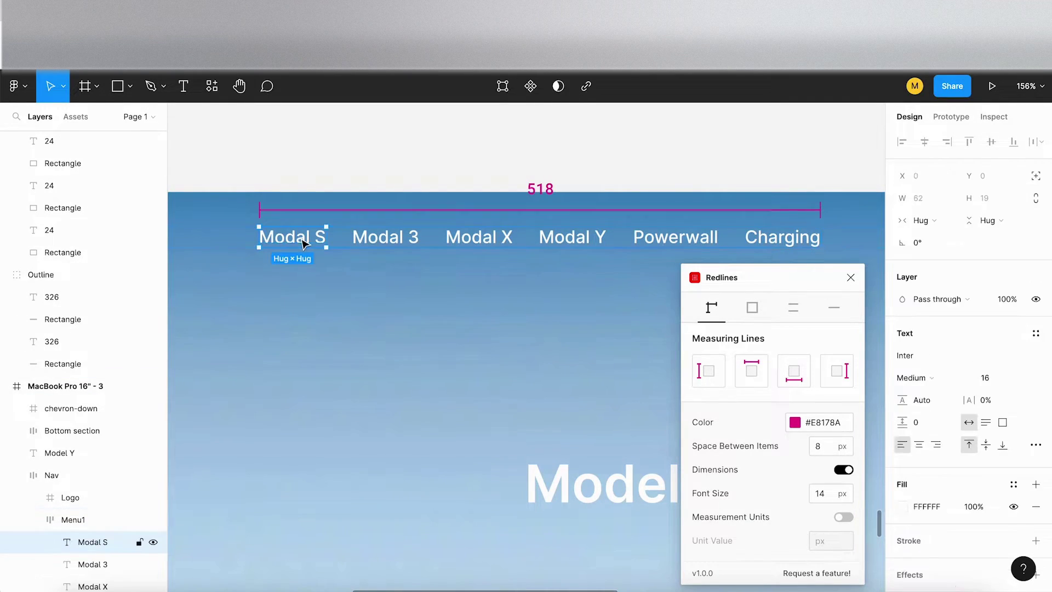
click(399, 277)
click(337, 235)
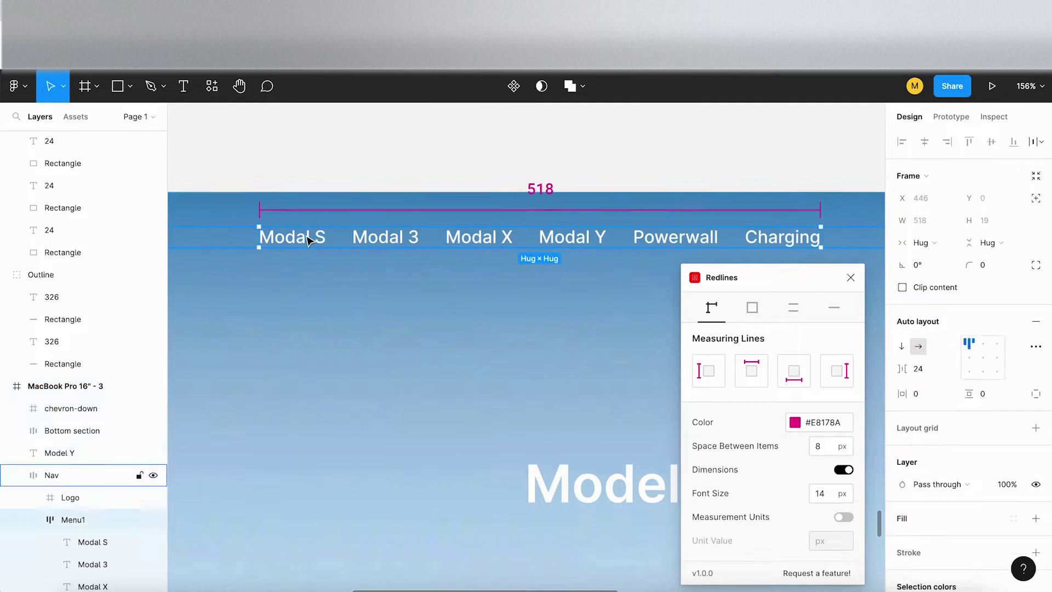
click(317, 237)
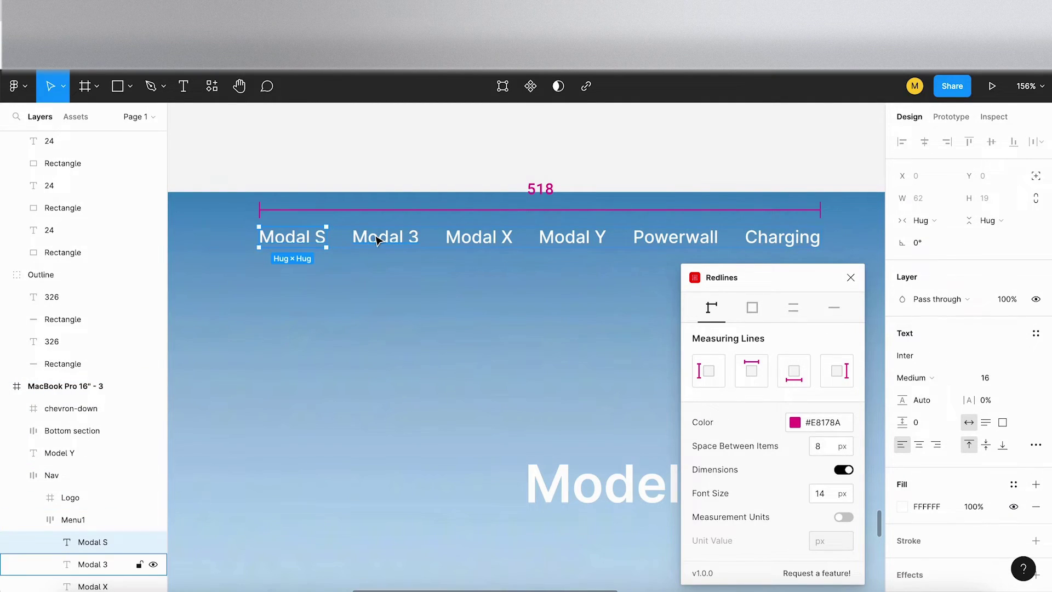
scroll(111, 521, down, 4)
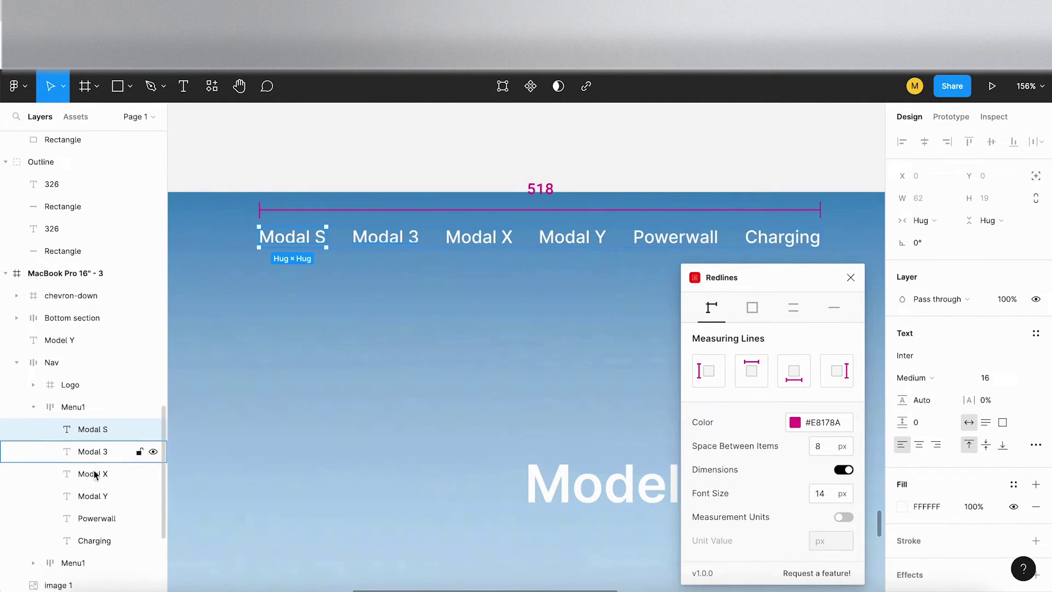
shift+click(111, 534)
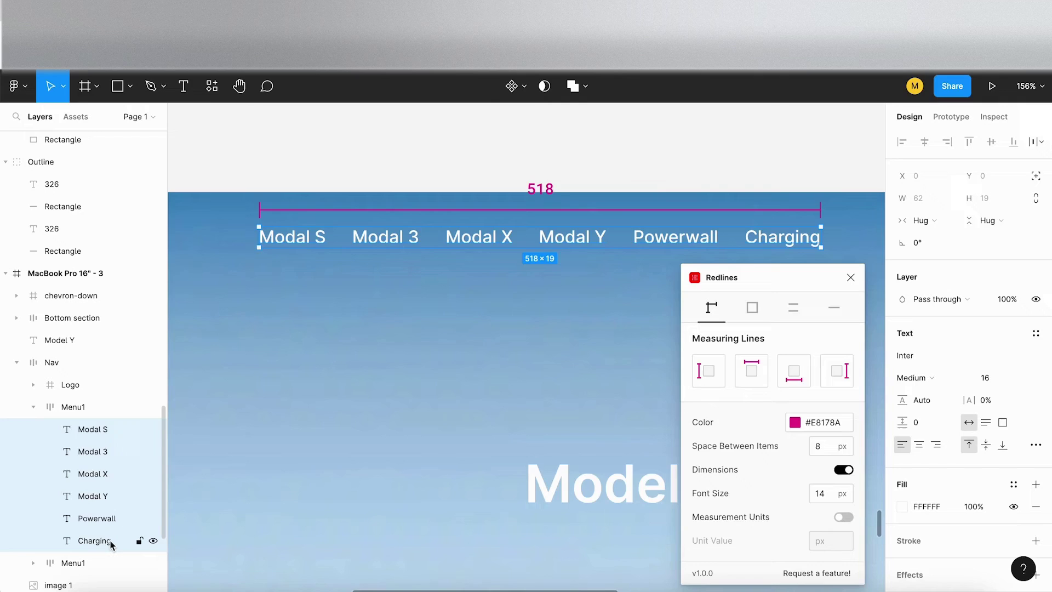
click(751, 371)
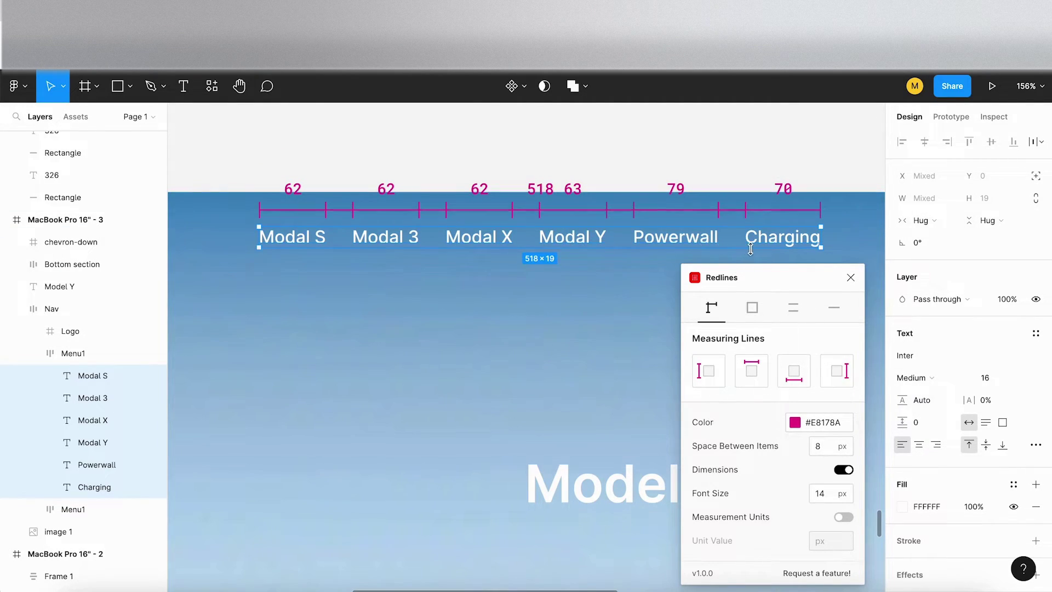
click(515, 301)
key(ctrl+z)
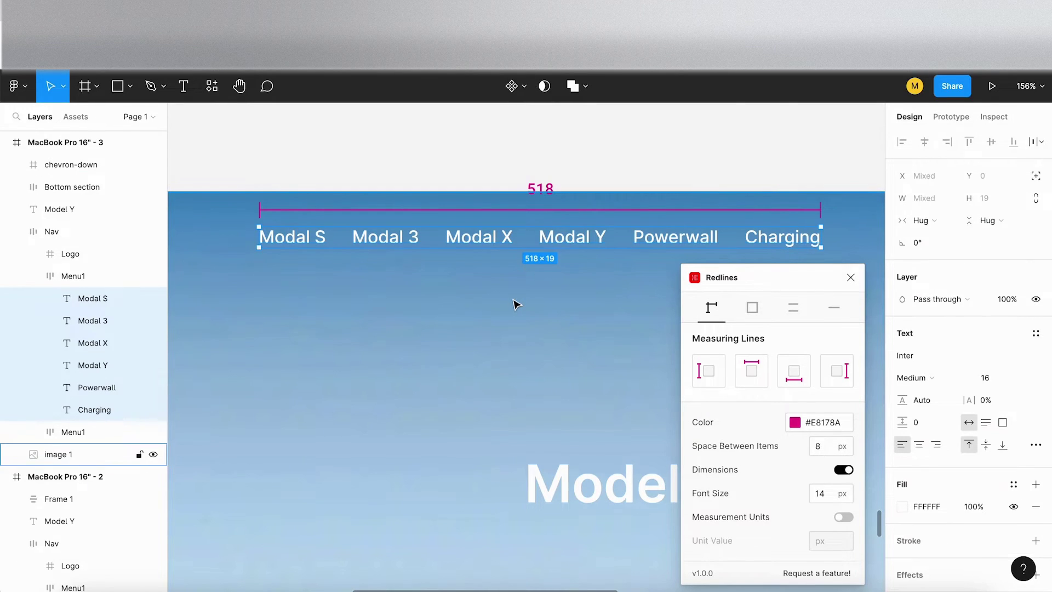
Add a 281 width line above the Support, Shop, Account and Menu group.
scroll(515, 305, down, 2)
scroll(515, 304, right, 10)
scroll(515, 304, right, 4)
scroll(463, 251, down, 1)
click(463, 252)
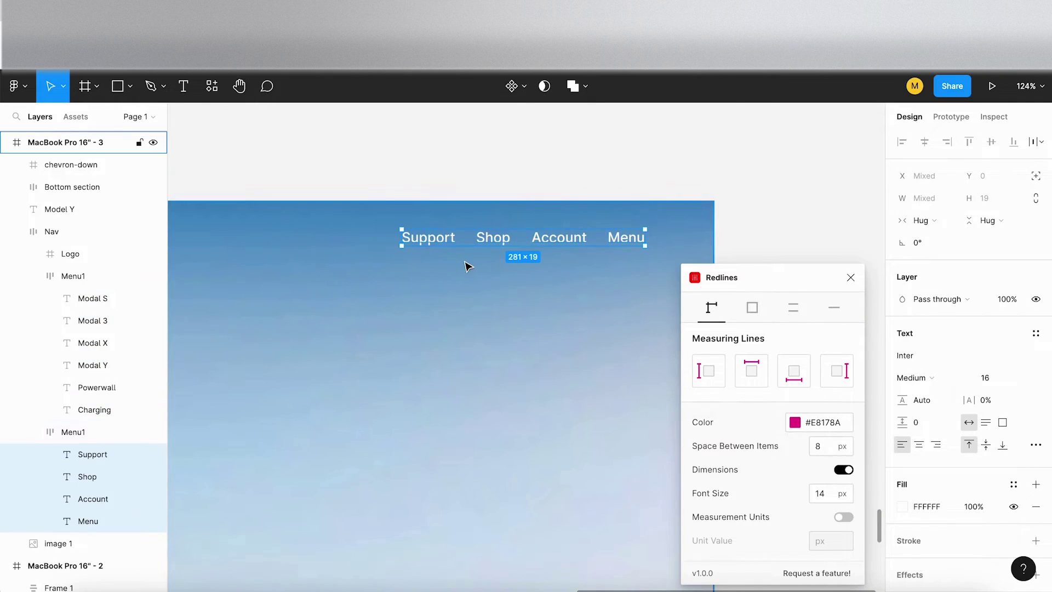
click(422, 265)
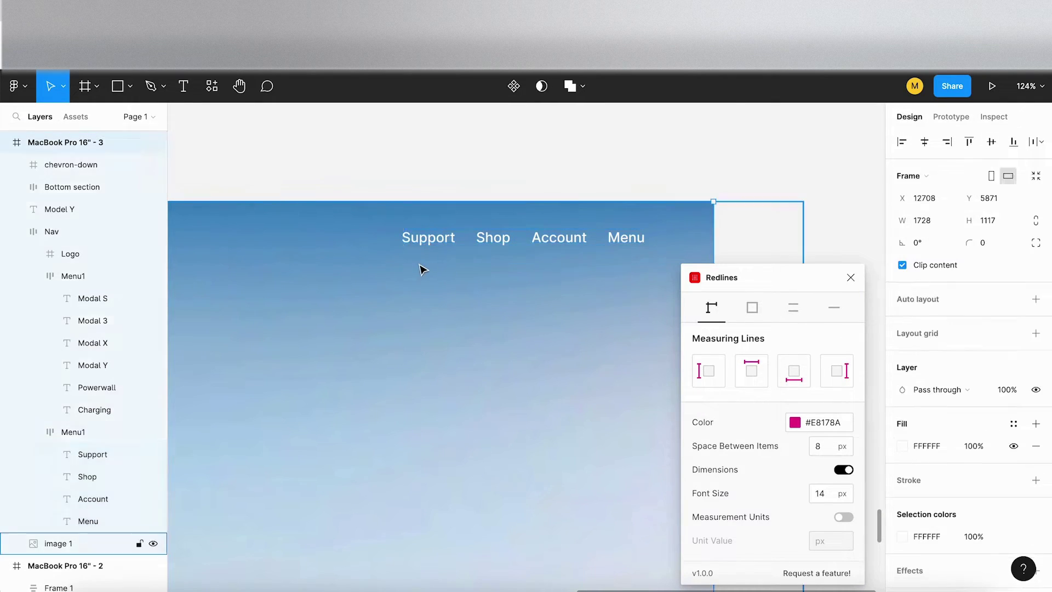
double_click(430, 242)
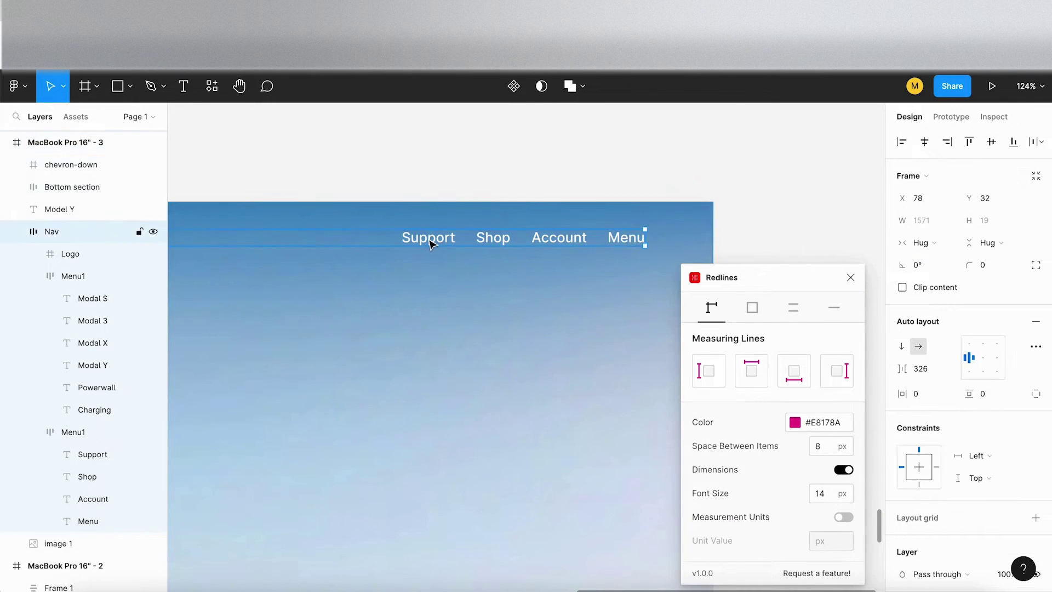
click(751, 370)
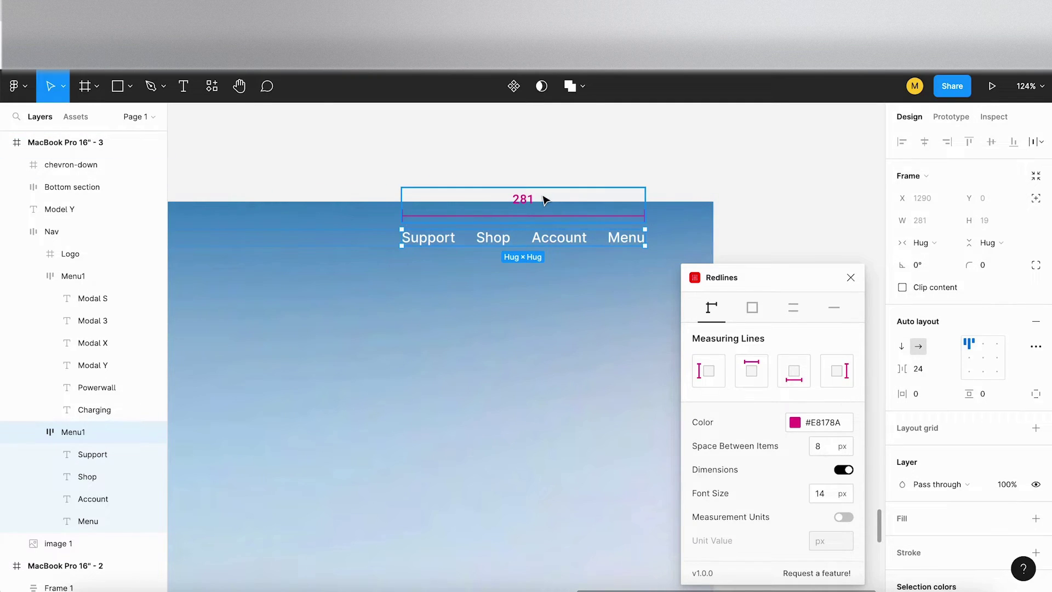
Select the parent Nav group and fit the whole landing page in view.
scroll(561, 175, down, 5)
scroll(563, 176, left, 5)
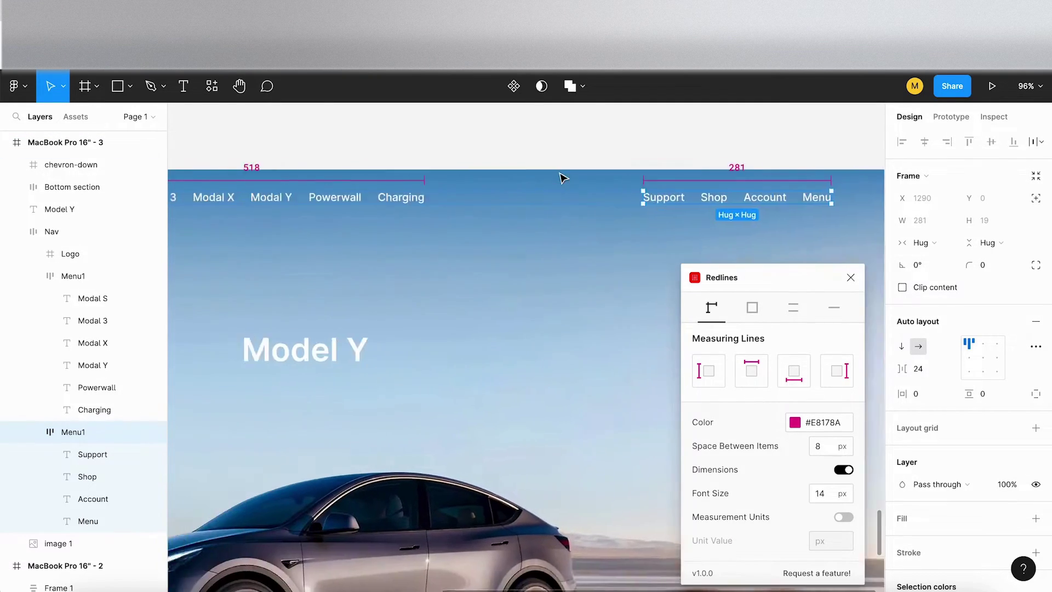
key(shift+Return)
key(shift+1)
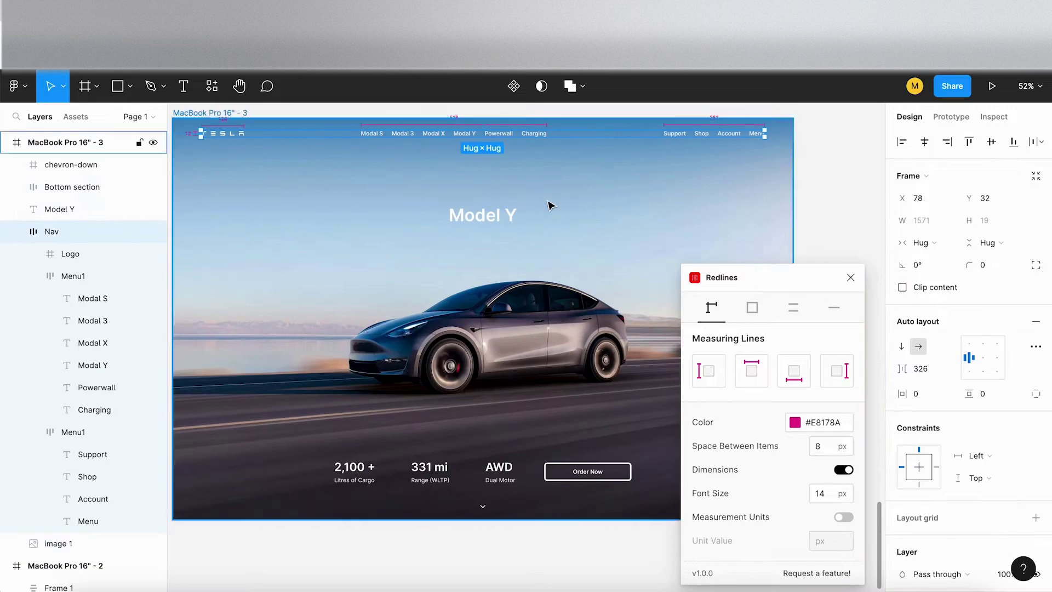
Add an 828 Redlines width line across the top of the Bottom section.
scroll(406, 409, down, 3)
scroll(406, 409, up, 5)
click(307, 343)
scroll(637, 272, down, 4)
scroll(499, 241, down, 2)
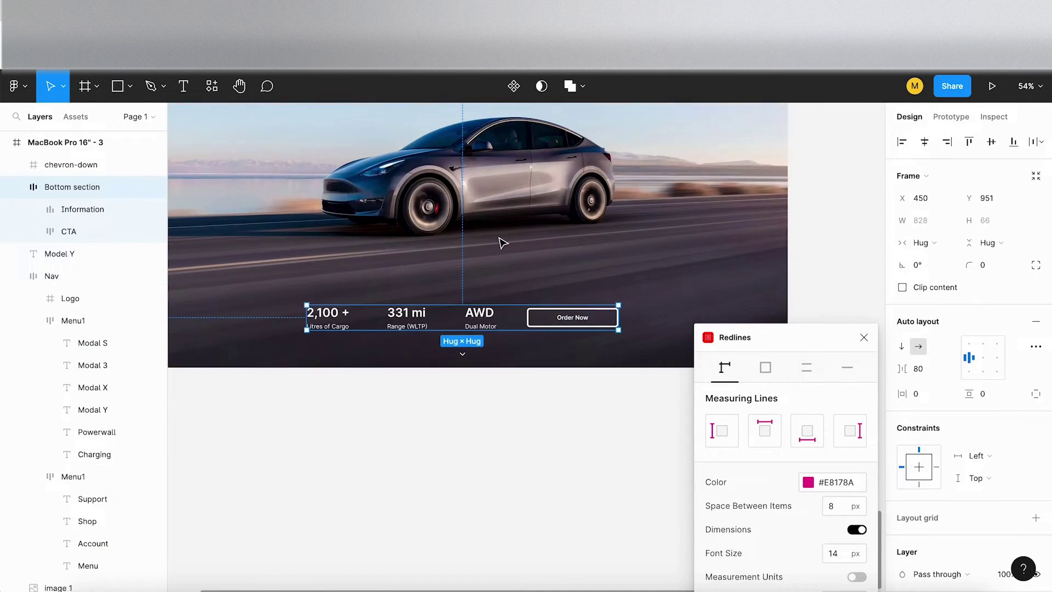
click(774, 438)
Add a 51 height line and a 243 width line to the Order Now button.
scroll(394, 332, up, 3)
scroll(394, 329, down, 3)
scroll(394, 331, right, 3)
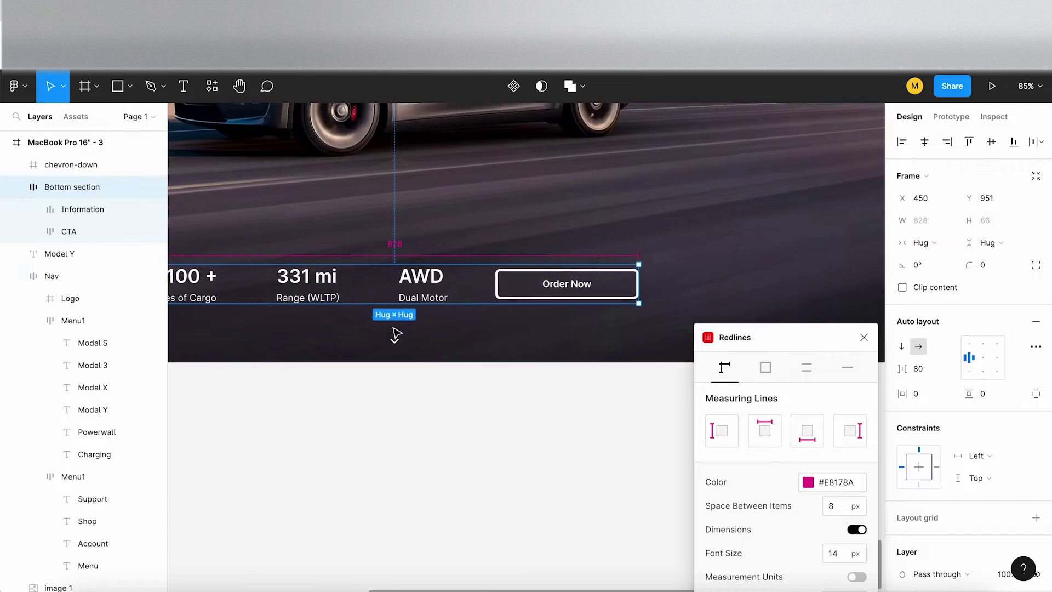
scroll(394, 331, up, 2)
scroll(524, 300, up, 1)
click(525, 299)
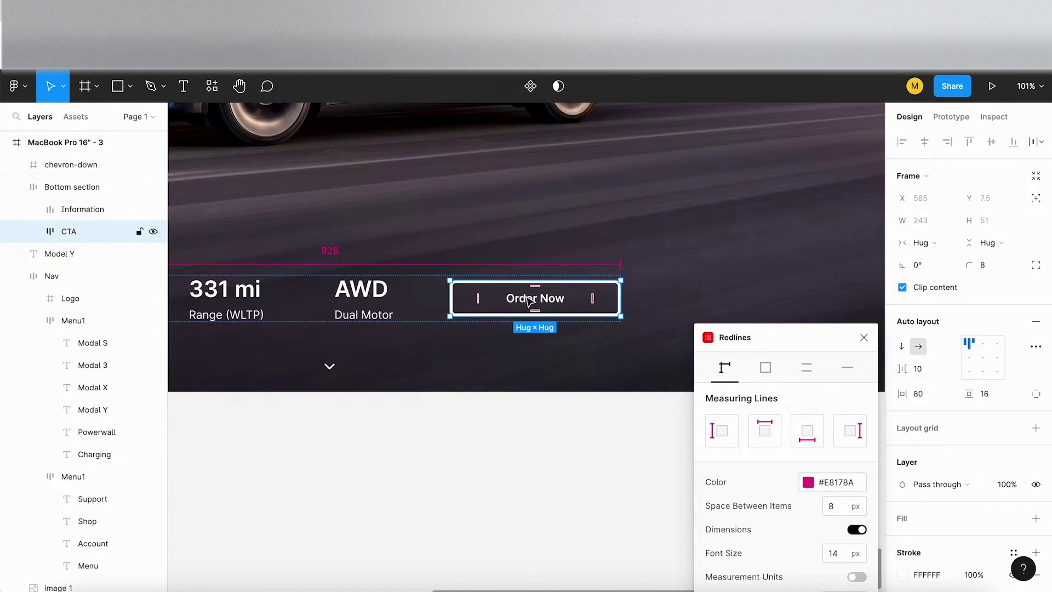
scroll(527, 300, up, 3)
click(723, 435)
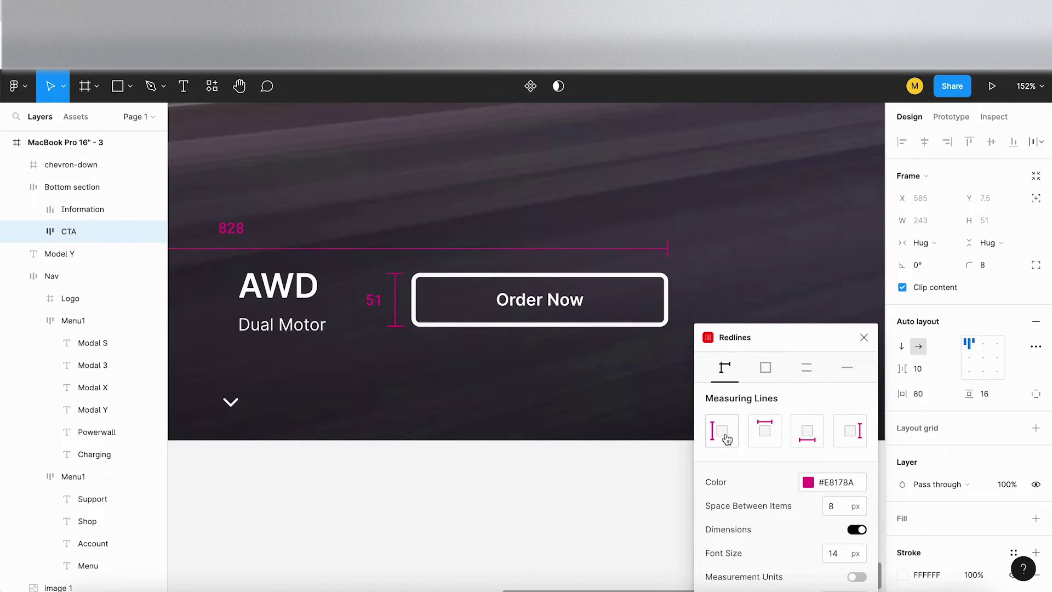
click(764, 433)
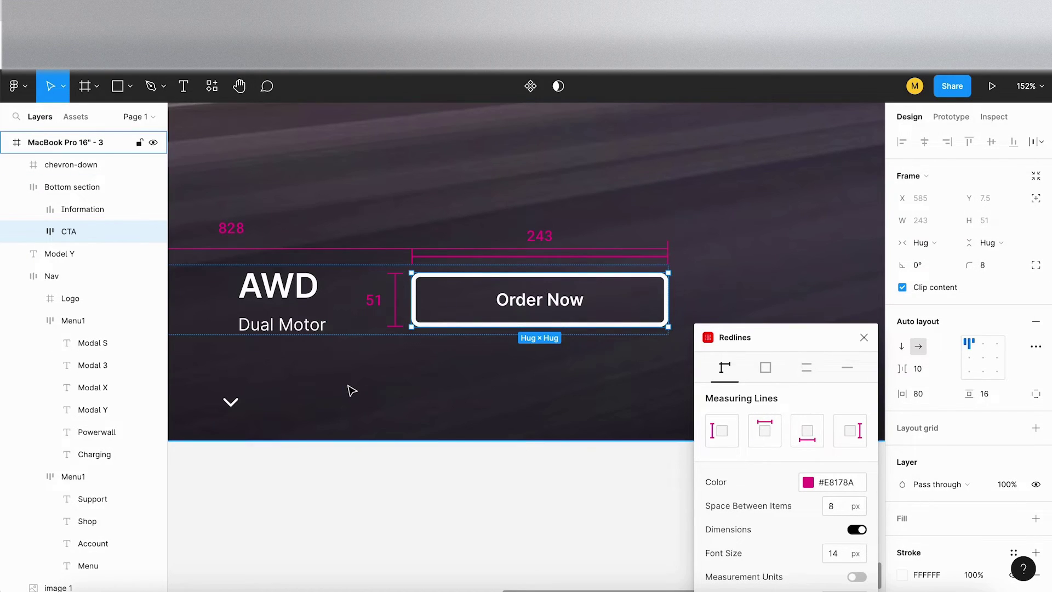
Select the 828 measurement group above the bottom section.
ctrl+scroll(351, 390, down, 5)
scroll(435, 265, up, 2)
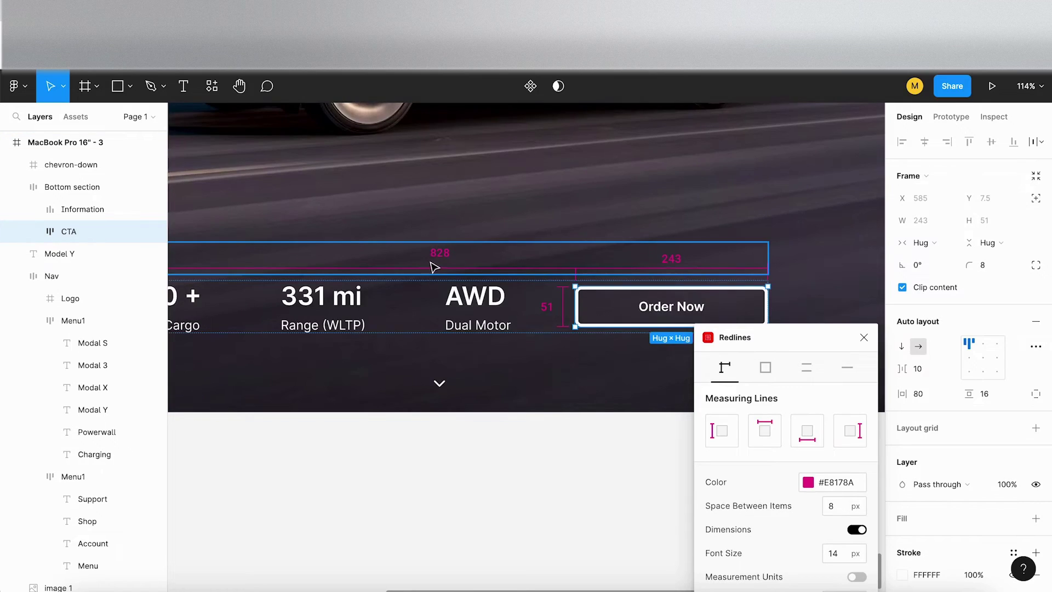
ctrl+scroll(382, 475, down, 4)
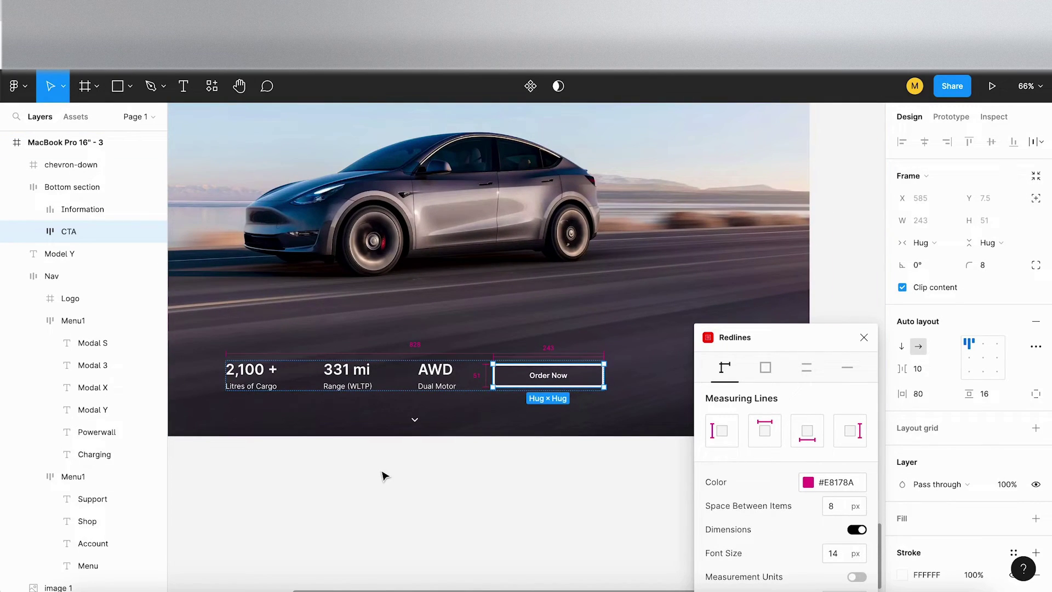
scroll(382, 474, down, 1)
ctrl+scroll(381, 475, up, 2)
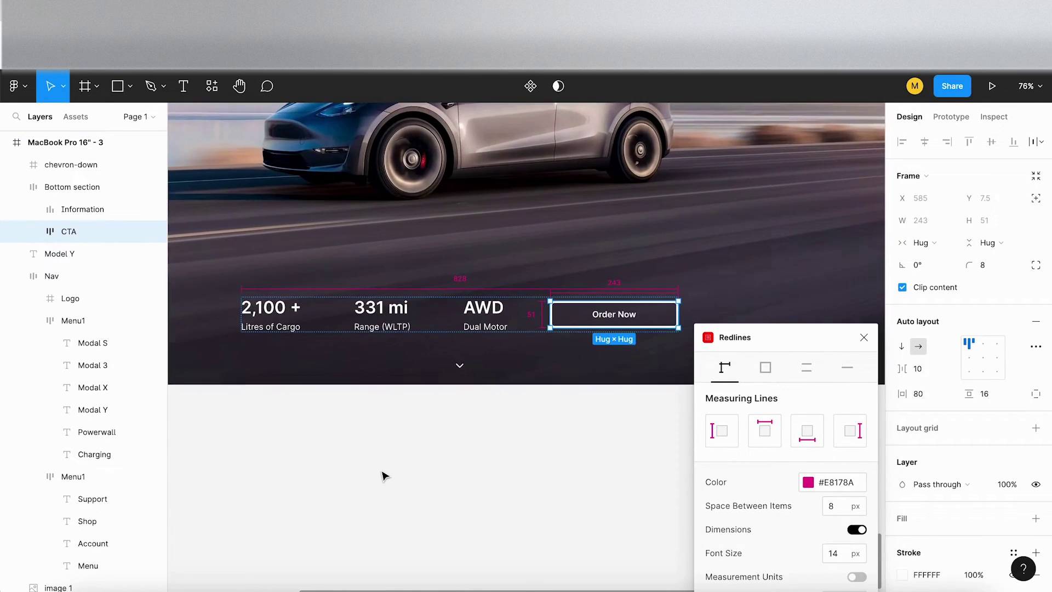
click(451, 286)
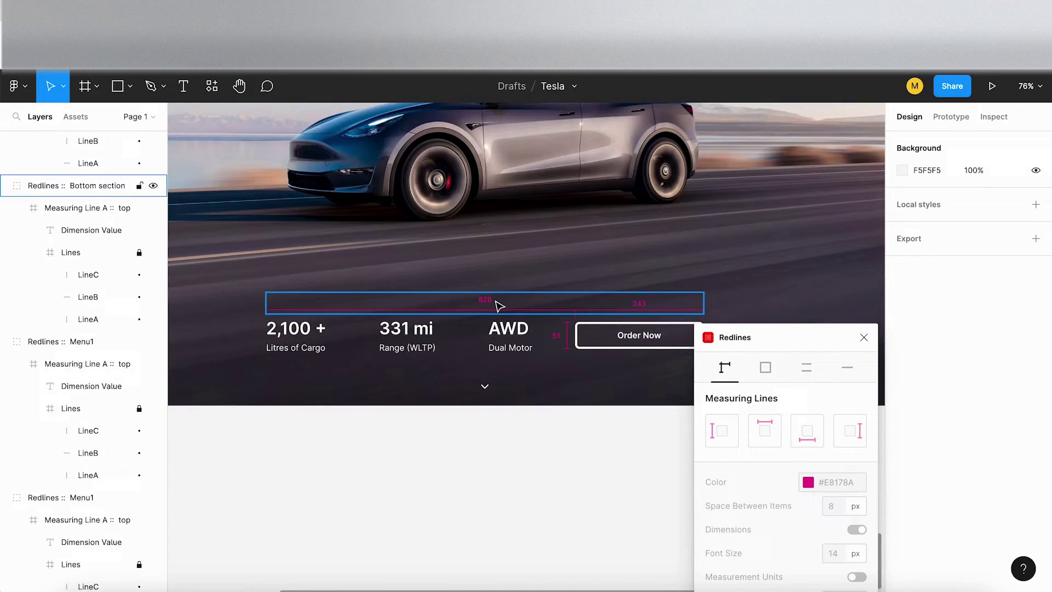
Move the 'Redlines :: Bottom section' 828 group upward above the 243 line, then deselect.
click(498, 305)
scroll(531, 301, right, 1)
scroll(531, 301, down, 1)
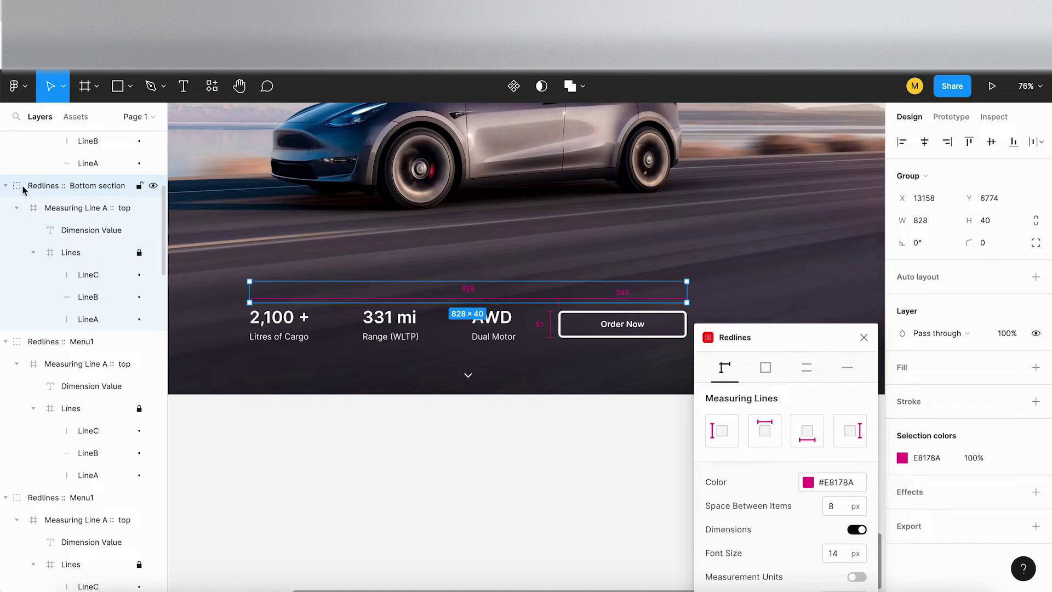
click(6, 187)
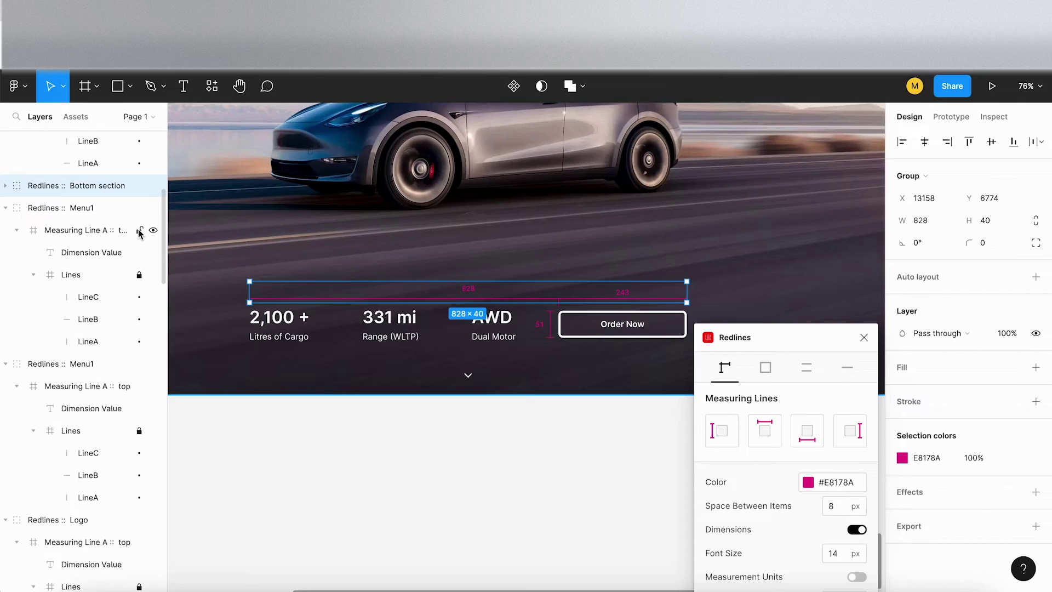
click(140, 230)
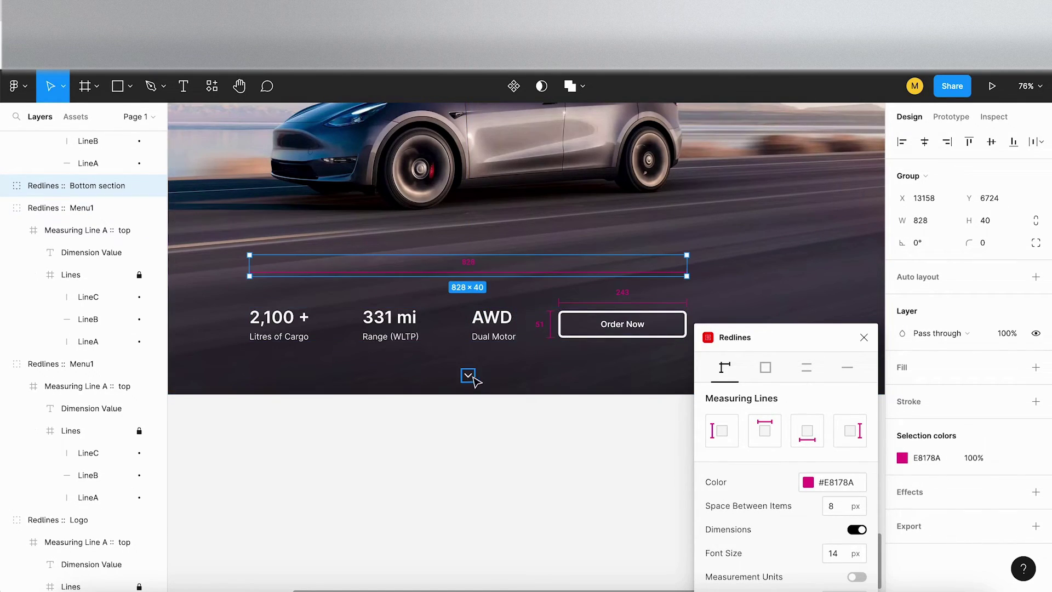
click(613, 540)
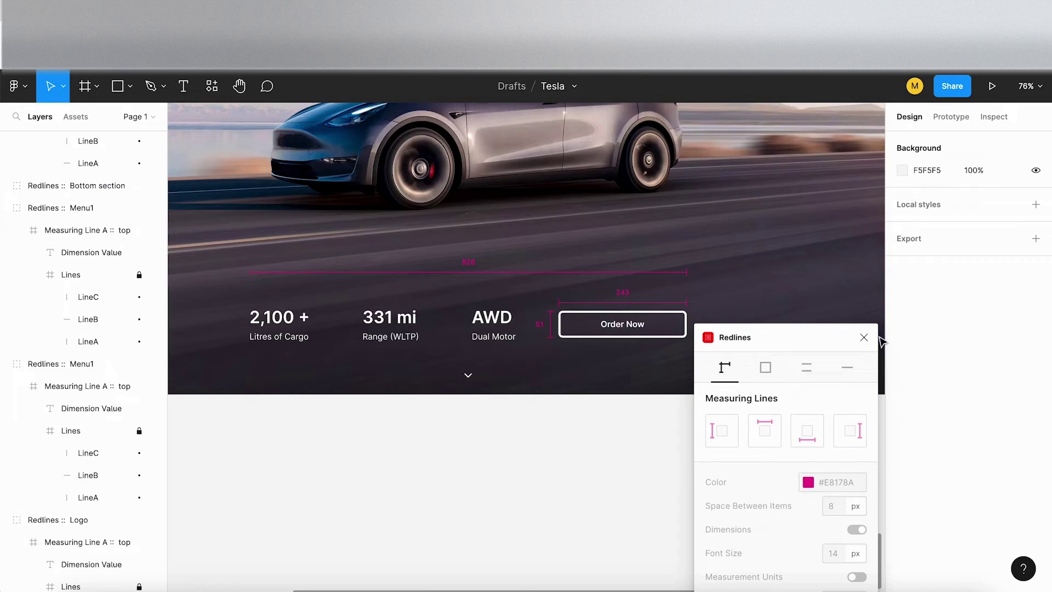
Relaunch the Outline plugin from the plugins list in place of Redlines.
scroll(493, 394, down, 3)
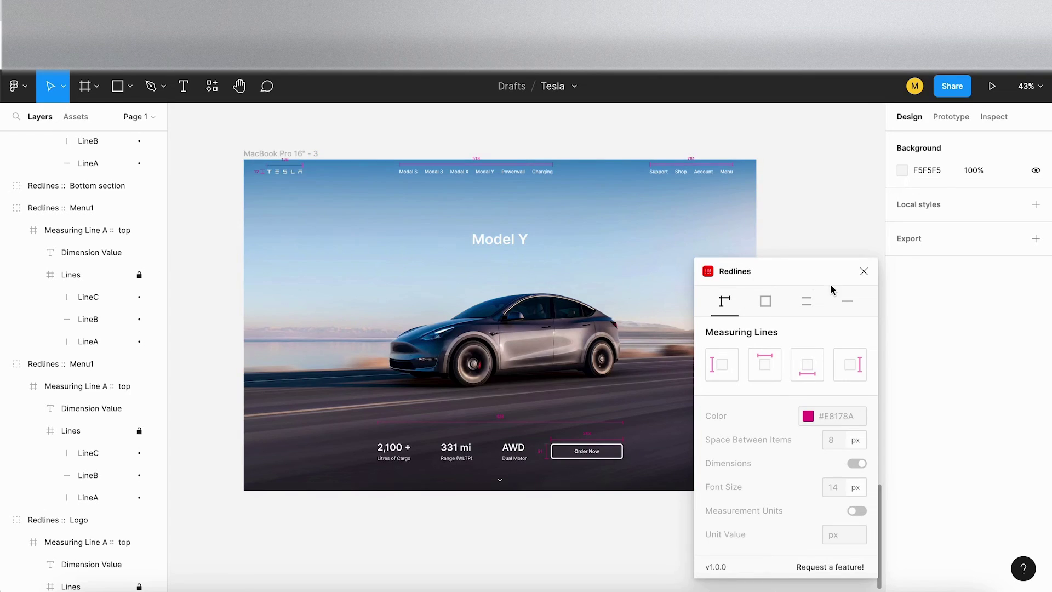
click(212, 86)
click(396, 243)
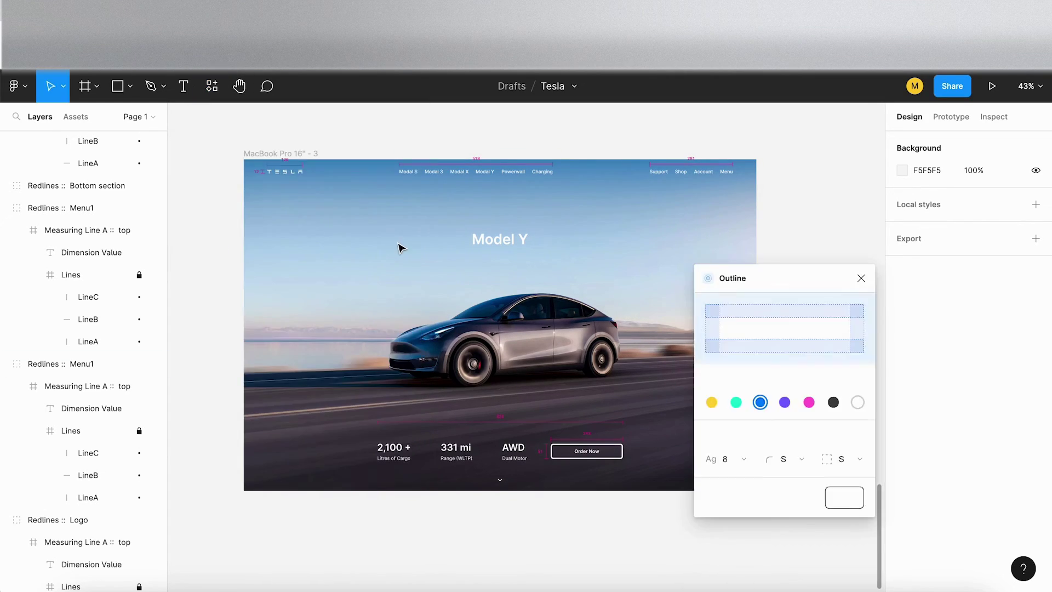
click(214, 89)
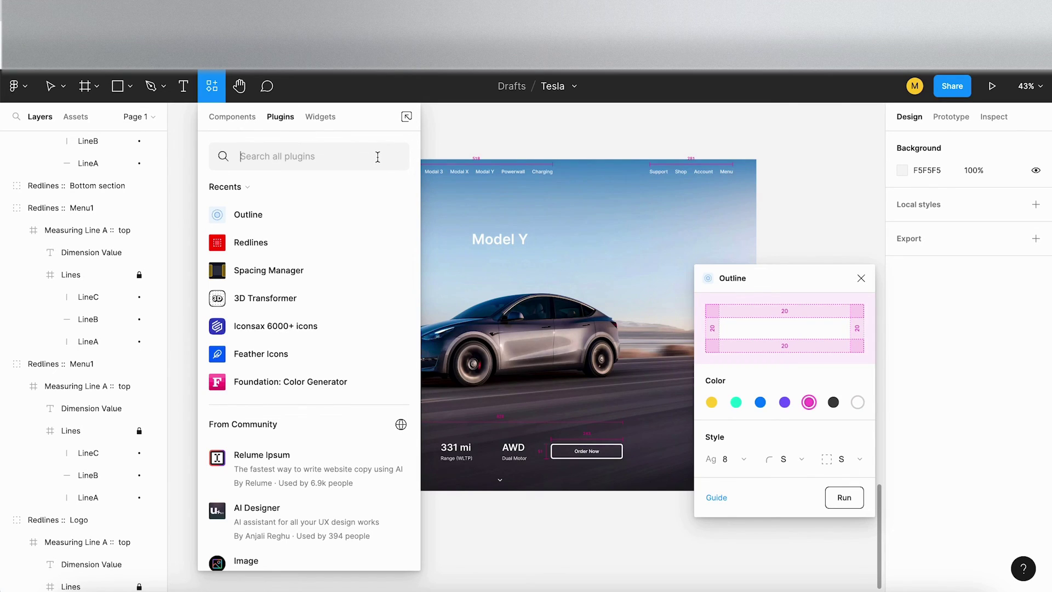
click(827, 211)
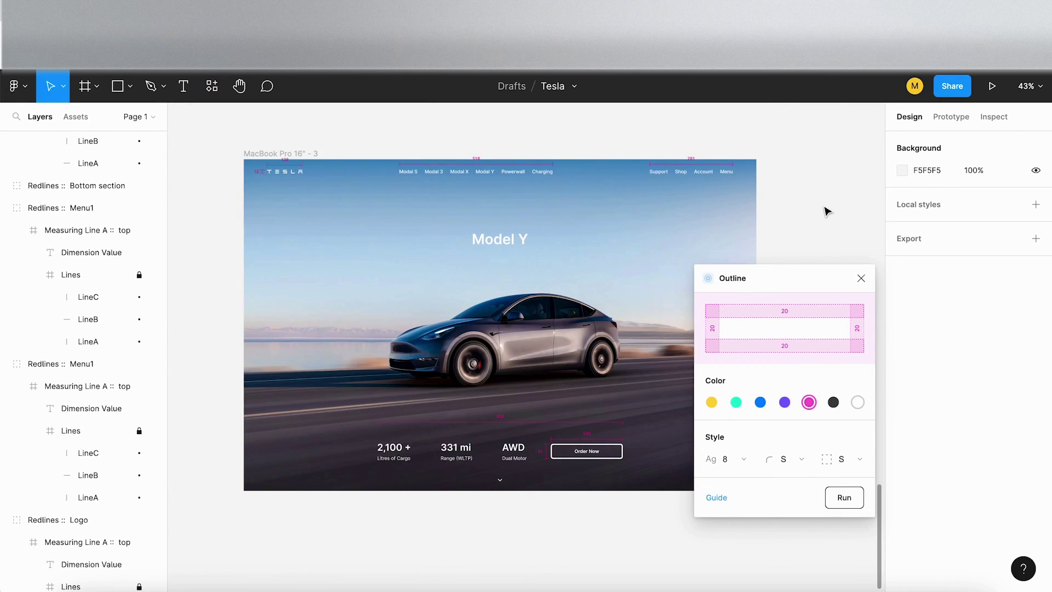